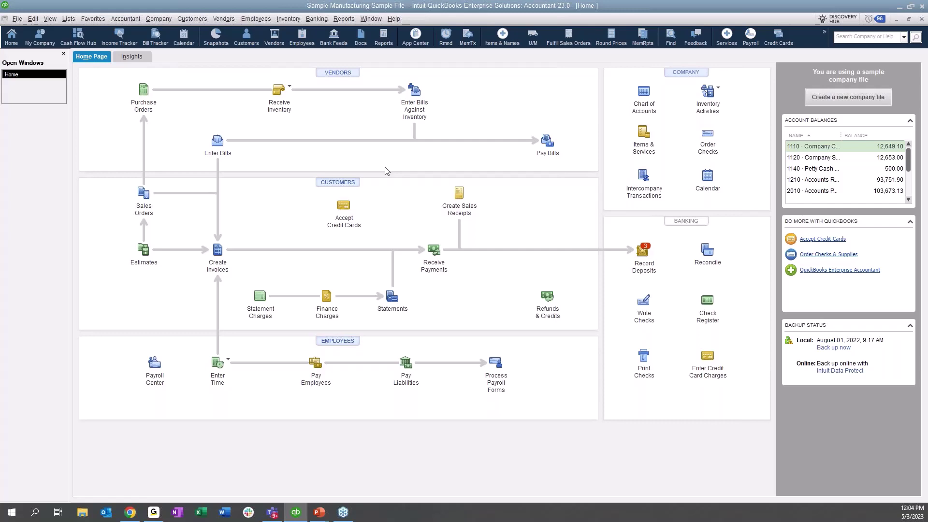
Open the chart of accounts and select the Total Inventory account.
left_click(67, 19)
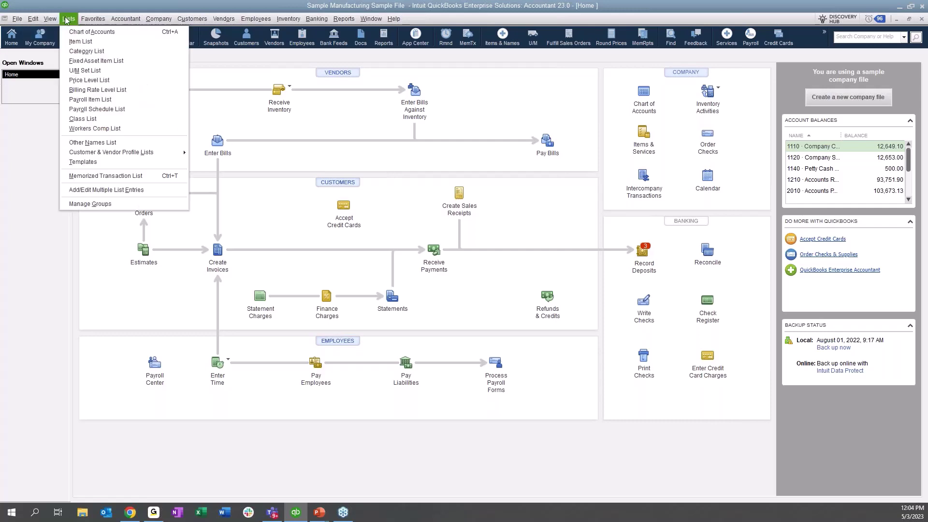
left_click(72, 32)
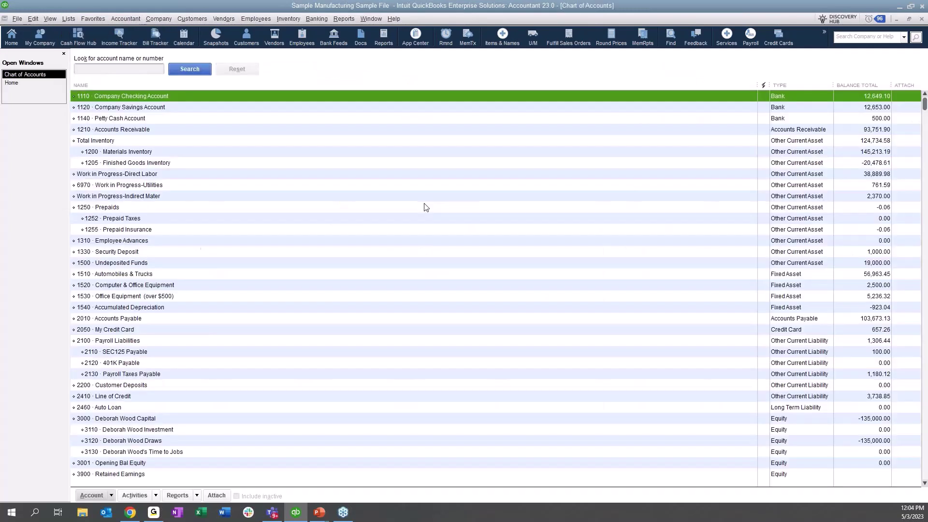
left_click(123, 142)
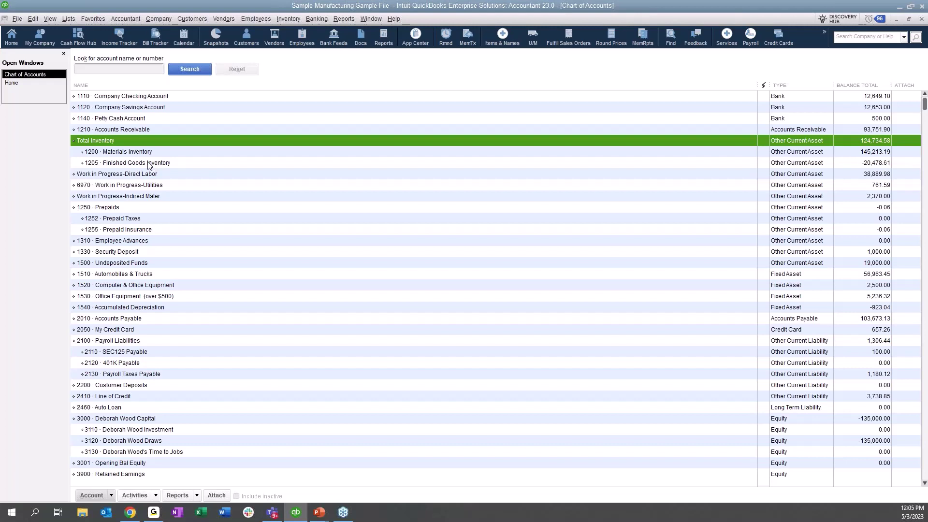
Run the Balance Sheet Standard report and select the Total Inventory subtotal.
left_click(12, 83)
left_click(347, 20)
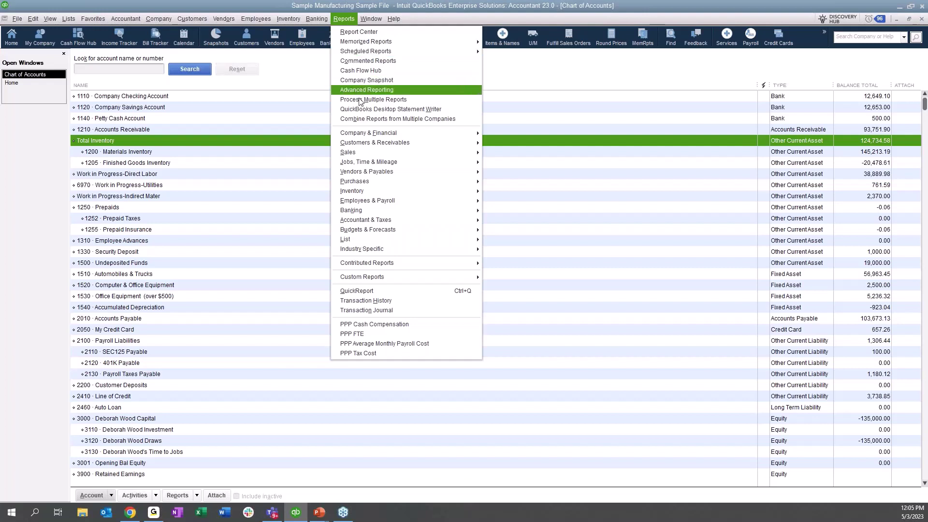
mouse_move(364, 135)
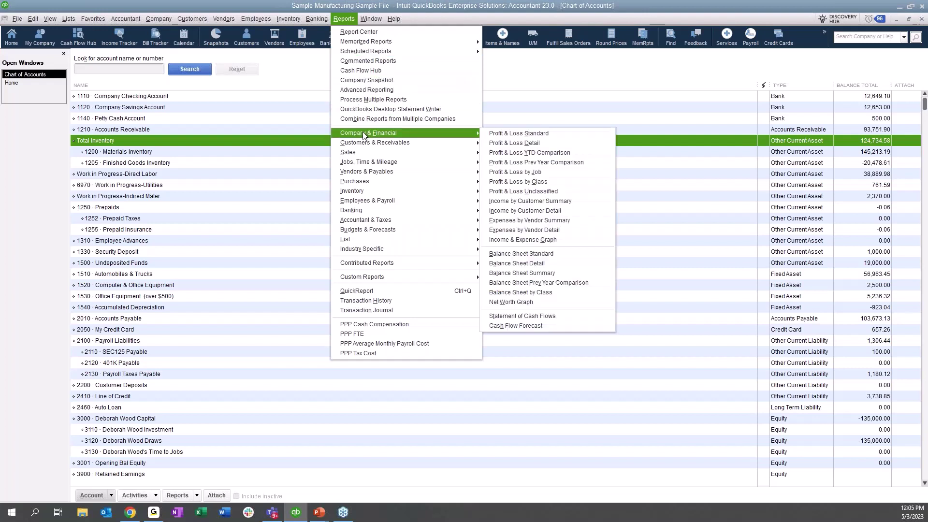
left_click(561, 258)
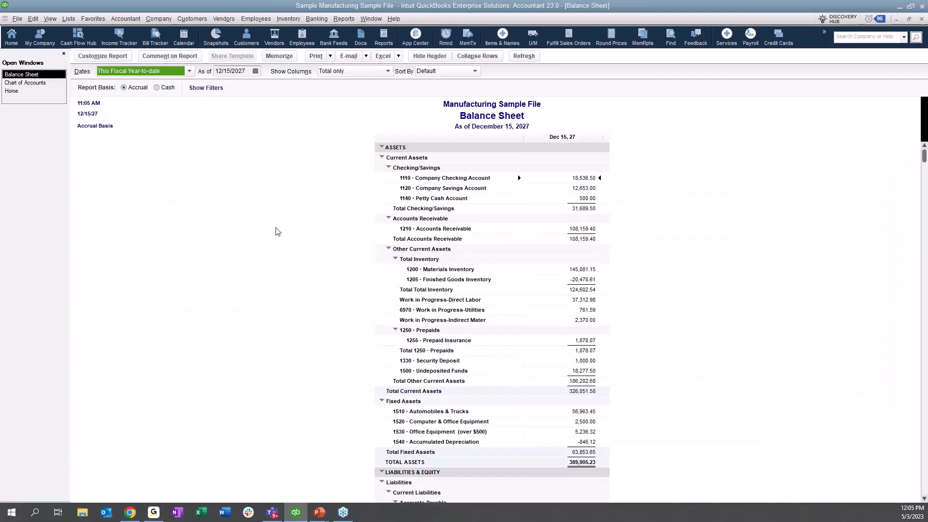
left_click(587, 290)
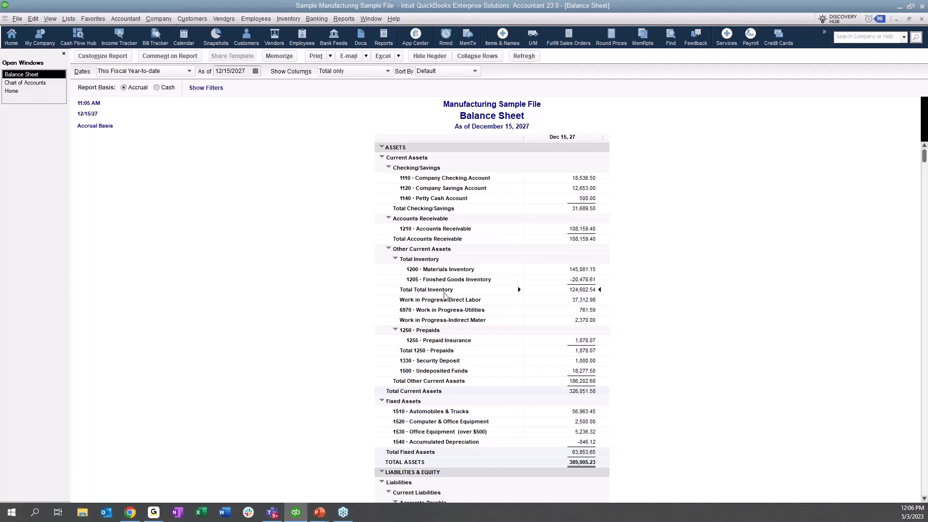
Run the Inventory Valuation Summary report and view its grand total.
left_click(346, 19)
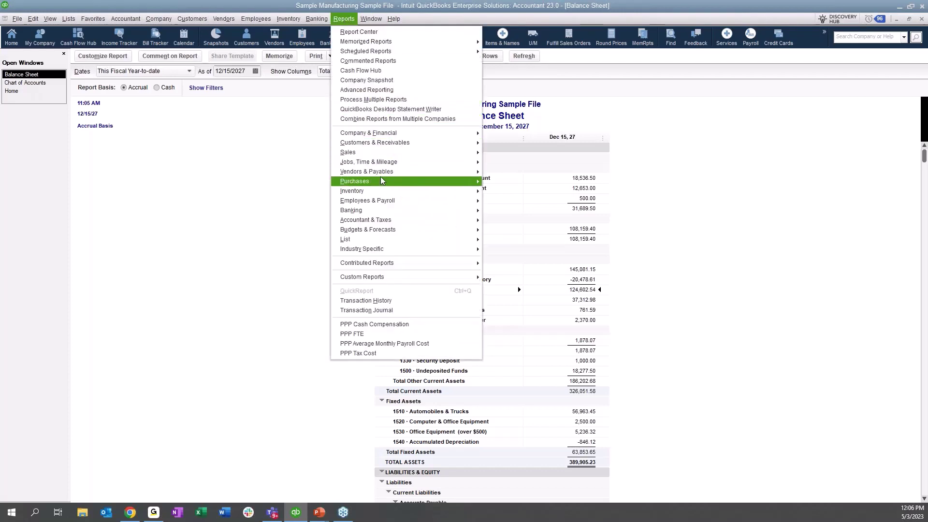
mouse_move(380, 194)
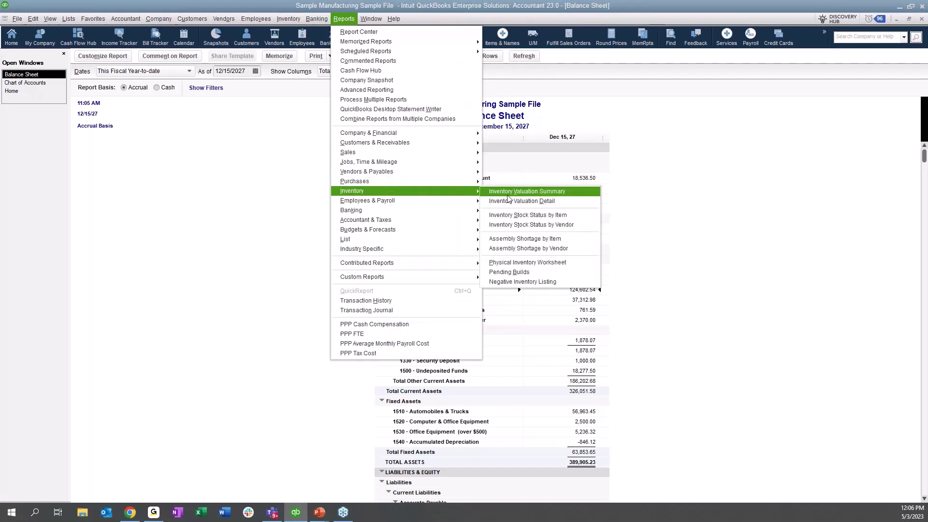
left_click(575, 192)
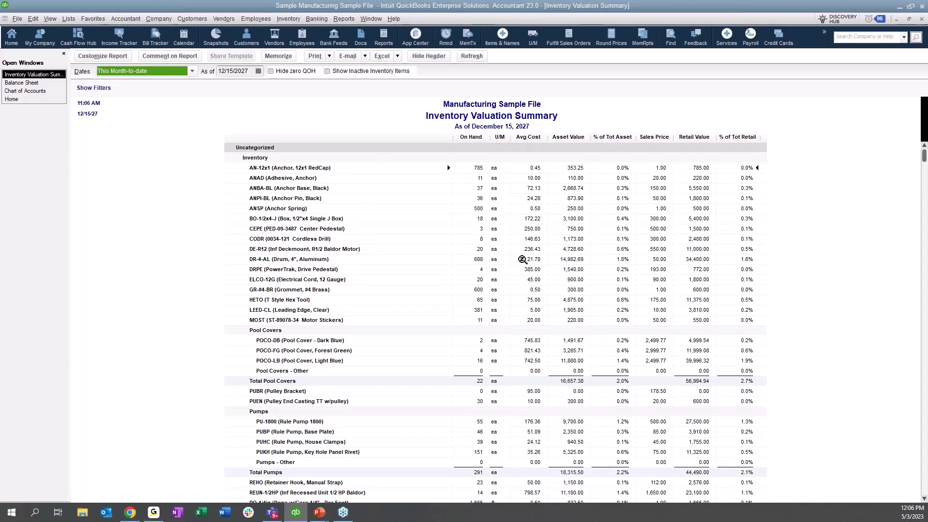
scroll(522, 260, "down", 10)
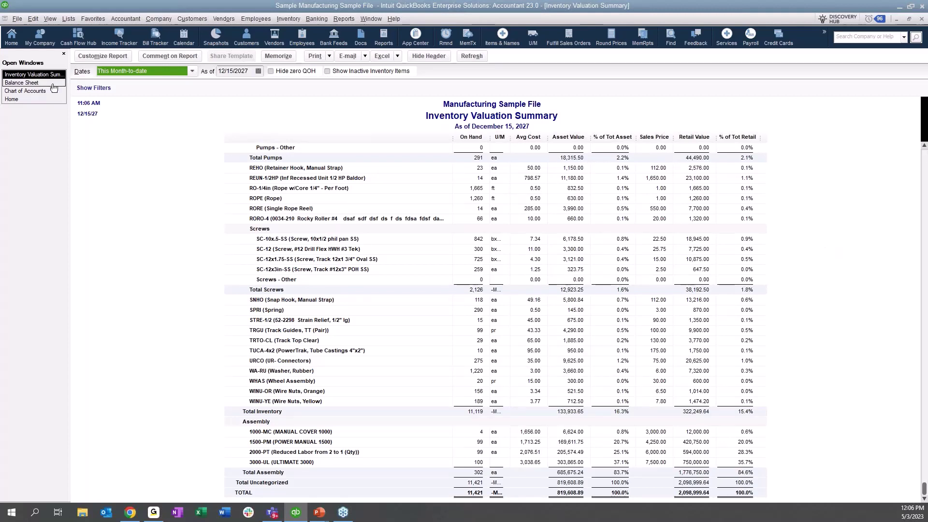
Compare the Balance Sheet's Total Inventory amount with the Inventory Valuation Summary's total asset value.
left_click(21, 83)
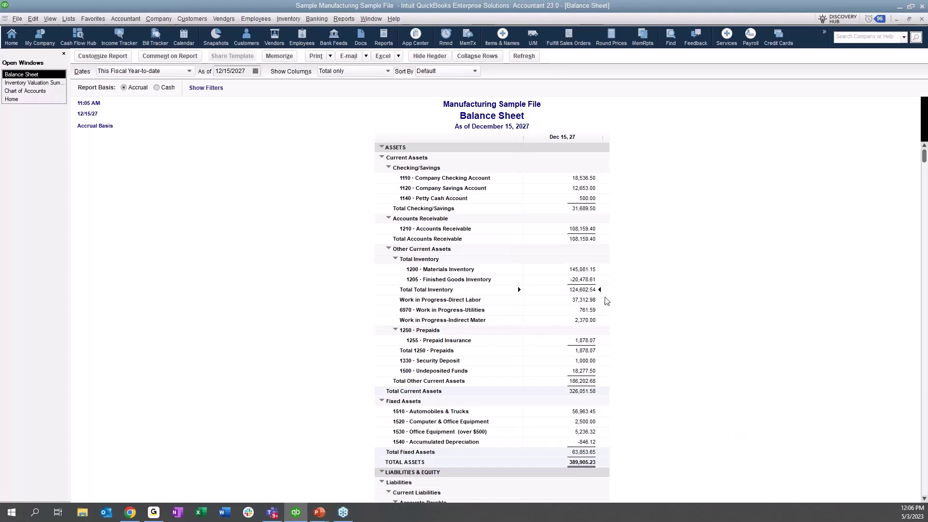
left_click(44, 83)
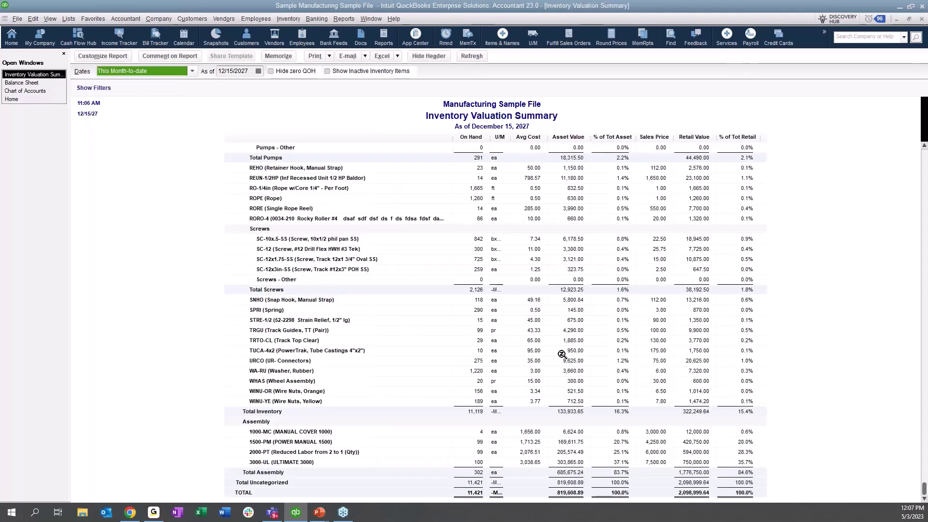
left_click(576, 492)
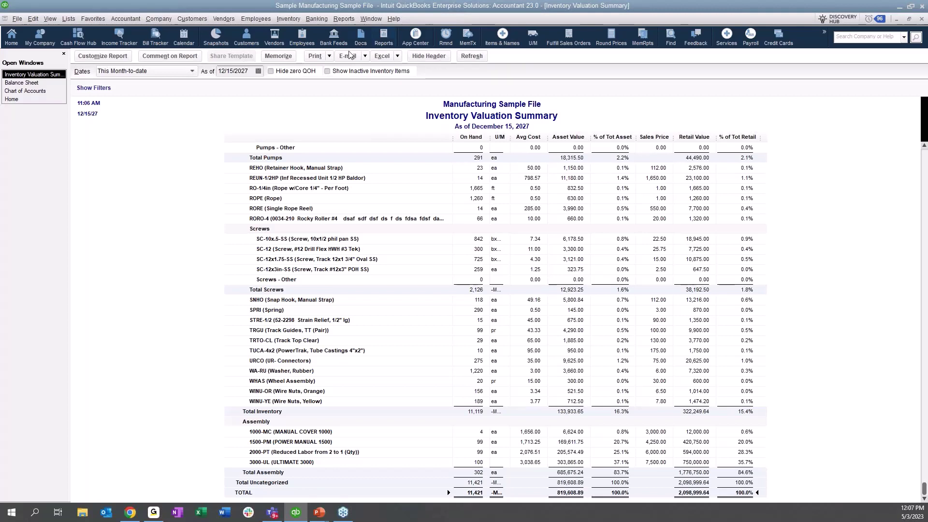
Include inactive inventory items in the Inventory Valuation Summary and check its grand total.
left_click(327, 71)
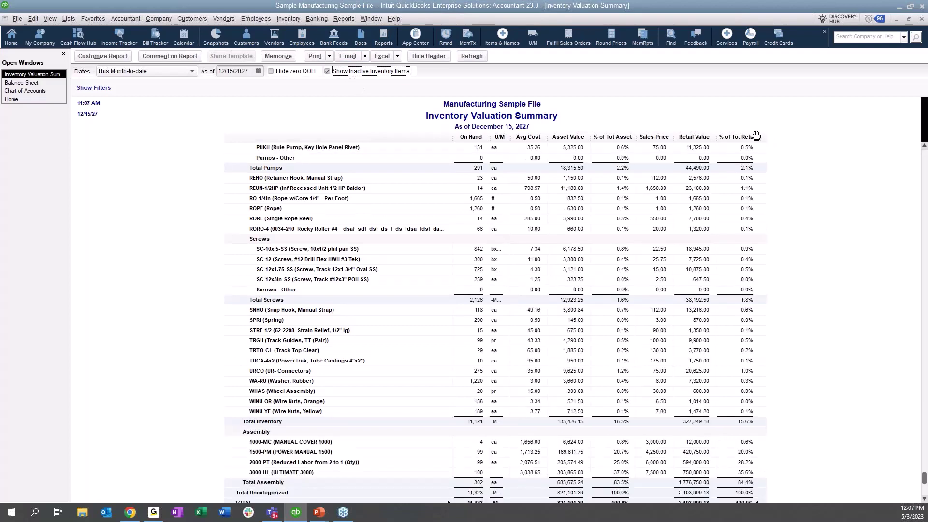
scroll(726, 228, "down", 1)
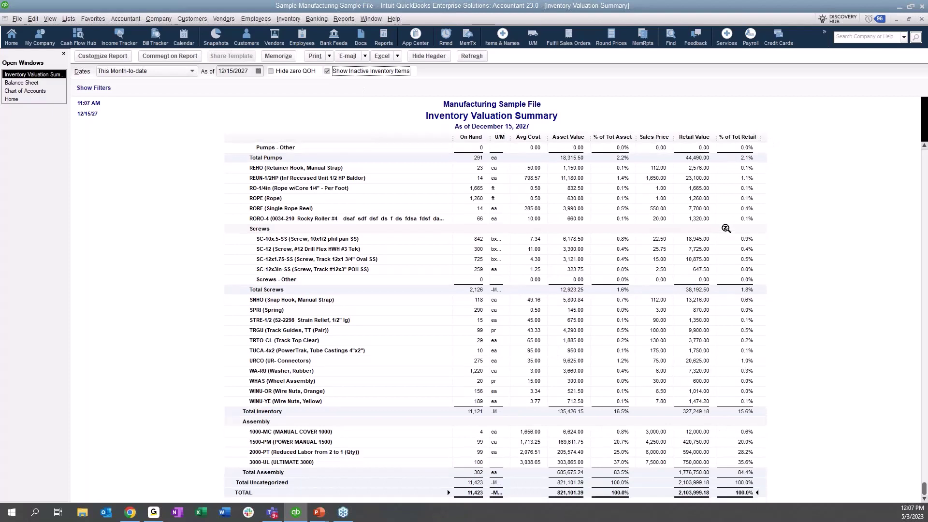
left_click(327, 73)
left_click(328, 72)
scroll(568, 218, "down", 1)
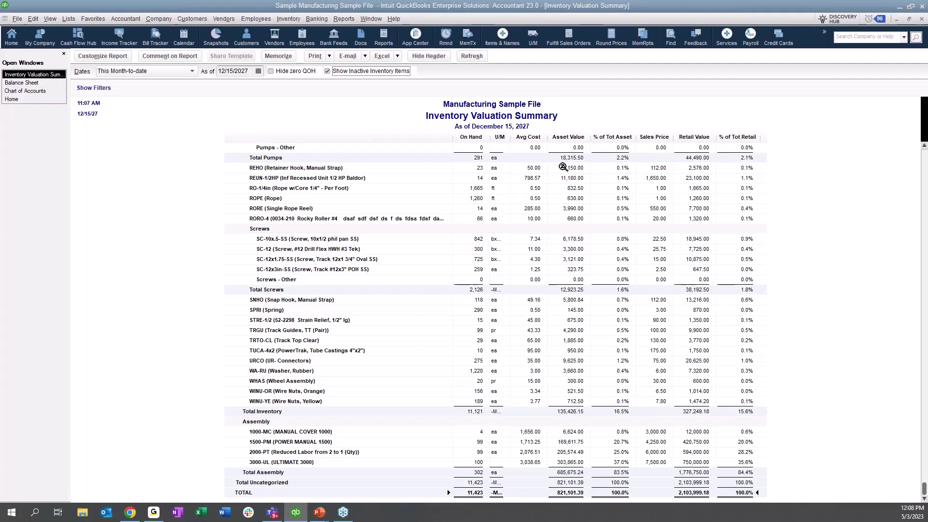
Open the Item List and run the Item Listing report from it.
left_click(68, 19)
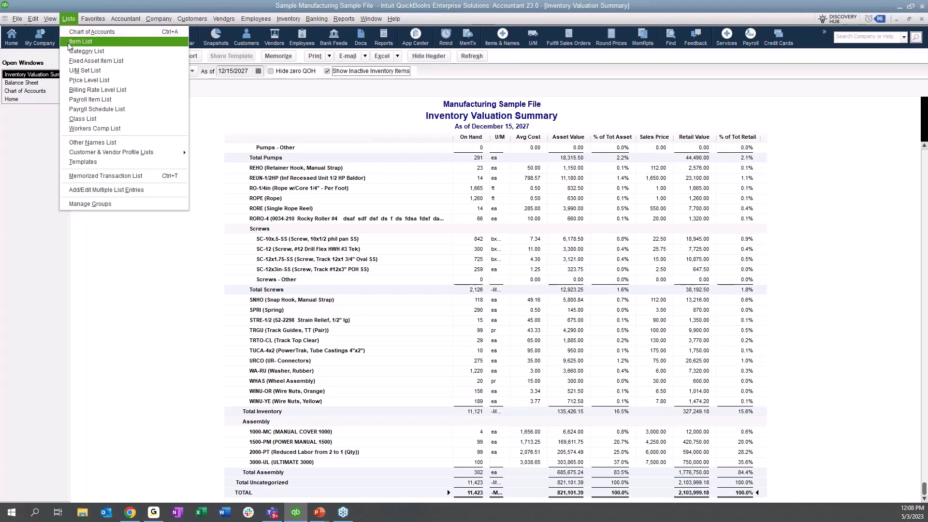
left_click(68, 43)
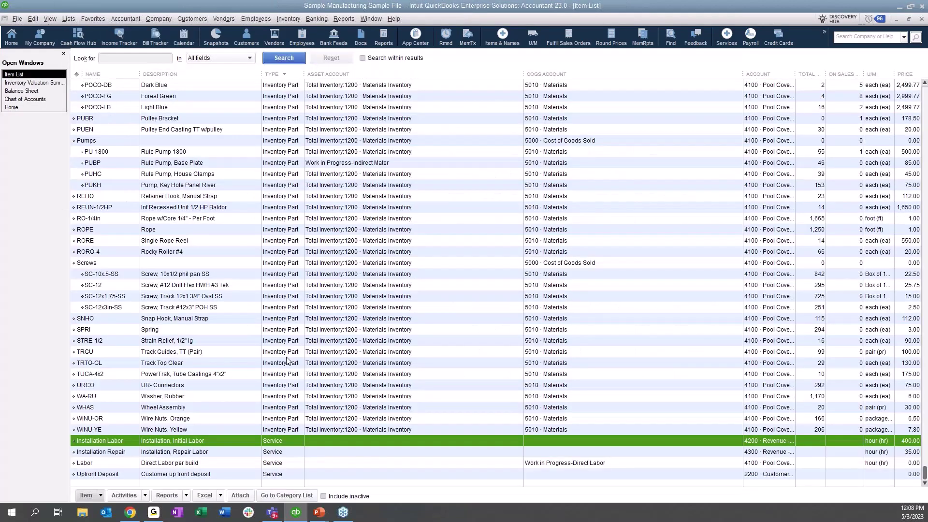
left_click(187, 496)
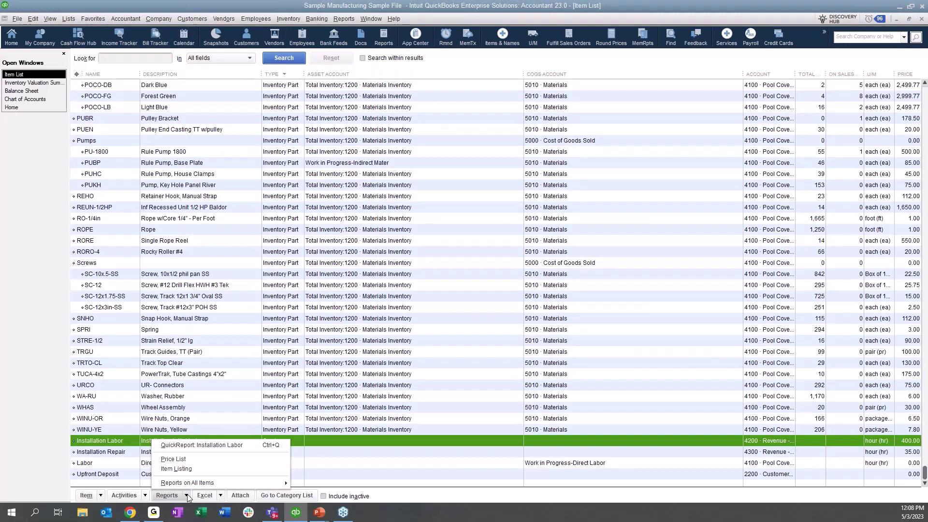
left_click(196, 470)
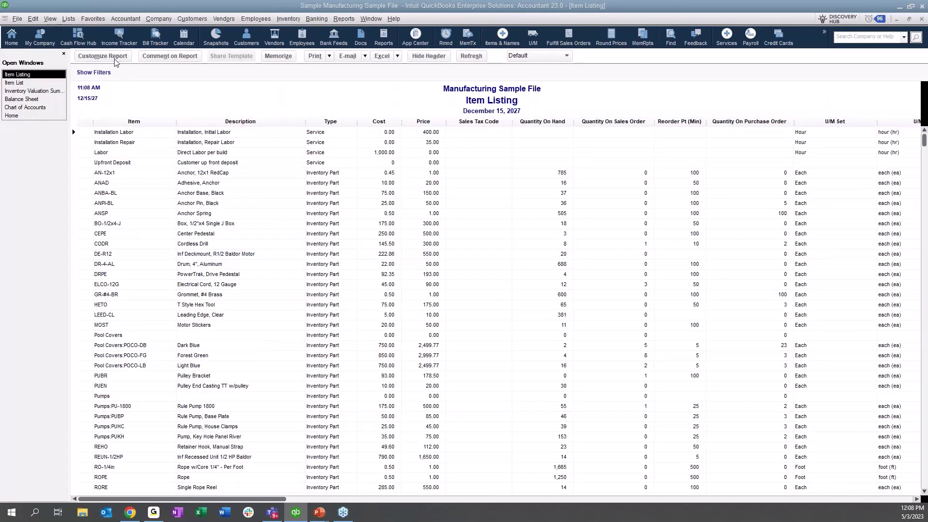
Customize the Item Listing report by adding the Active Status and Account columns and removing Quantity On Hand and U/M.
left_click_drag(547, 175, 264, 157)
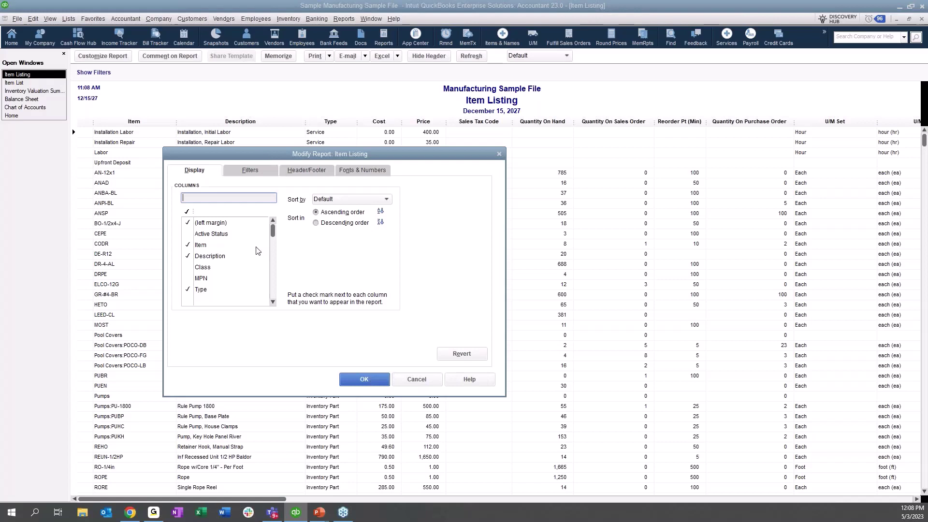
left_click(223, 233)
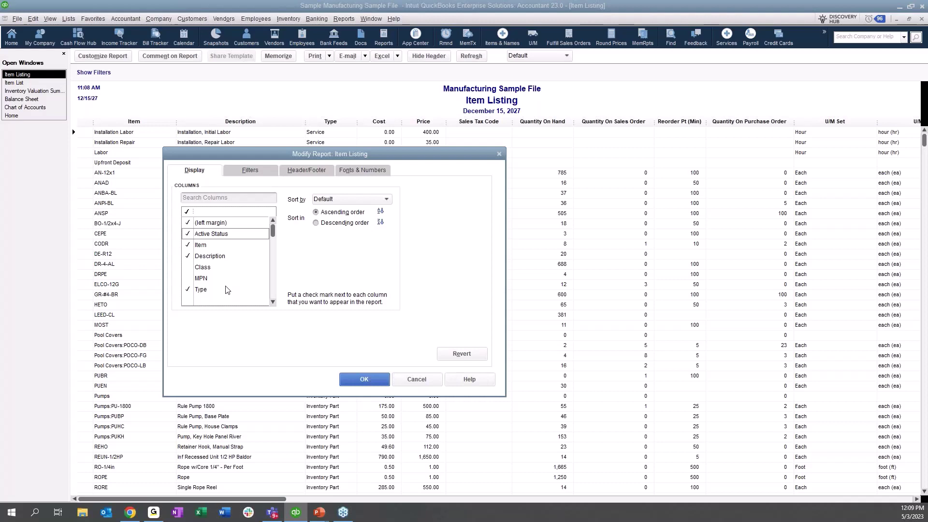
scroll(226, 289, "down", 1)
left_click(227, 268)
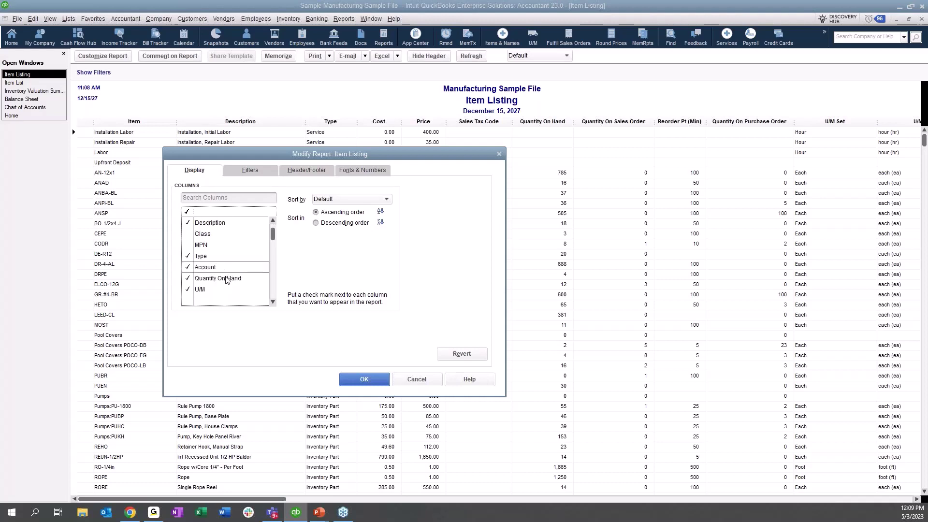
left_click(226, 279)
left_click(227, 289)
Remove the U/M Set and Price columns from the report and add the Asset Account and COGS Account columns.
scroll(227, 290, "down", 1)
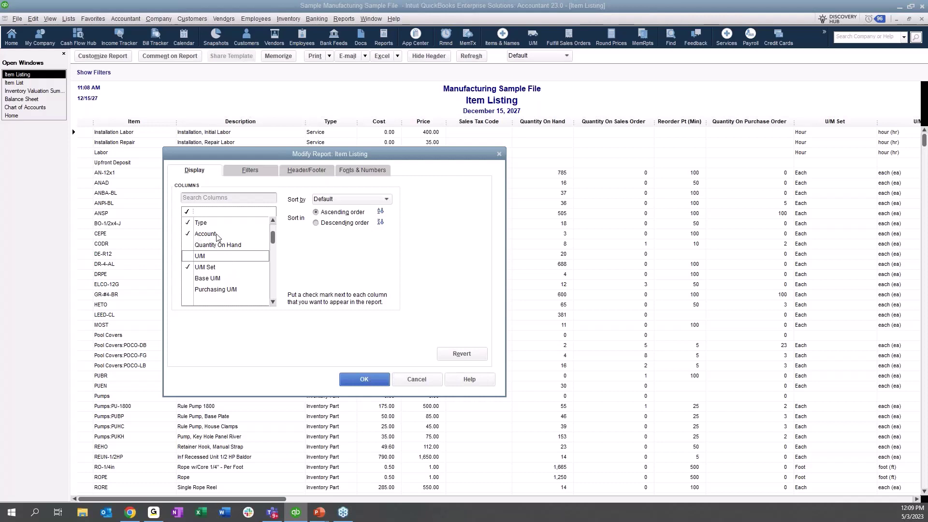
left_click(222, 269)
scroll(222, 270, "down", 1)
left_click(216, 290)
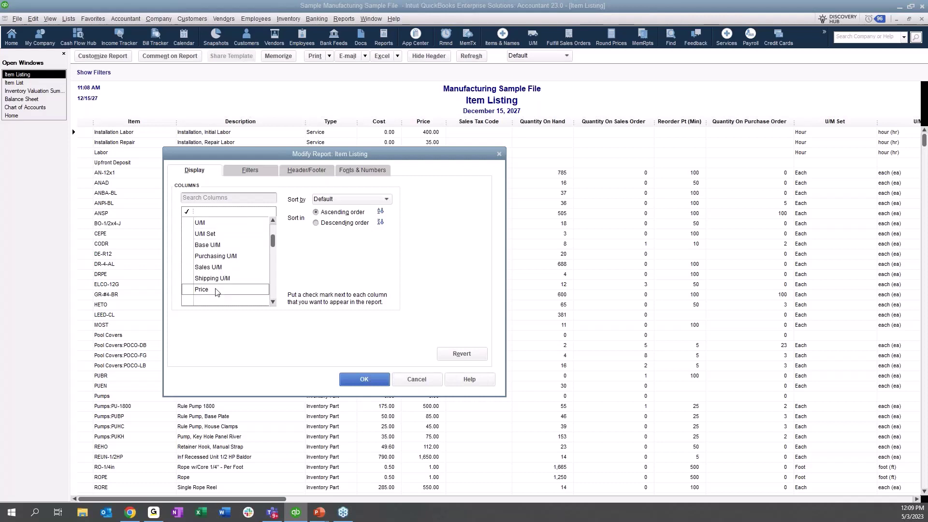
scroll(216, 290, "down", 1)
left_click(222, 279)
left_click(223, 289)
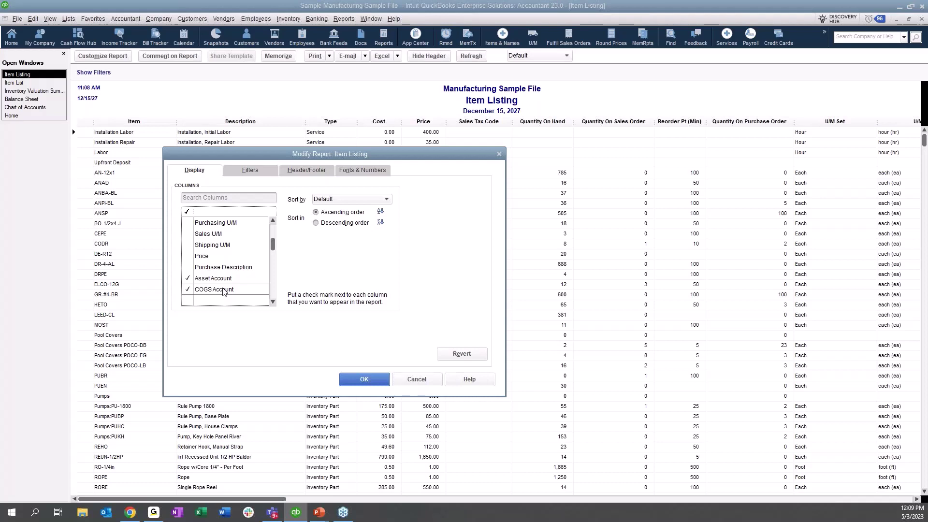
Remove the Cost, Sales Tax Code, Quantity On Purchase Order, Quantity On Sales Order and Reorder Pt (Min) columns from the report.
scroll(223, 290, "down", 1)
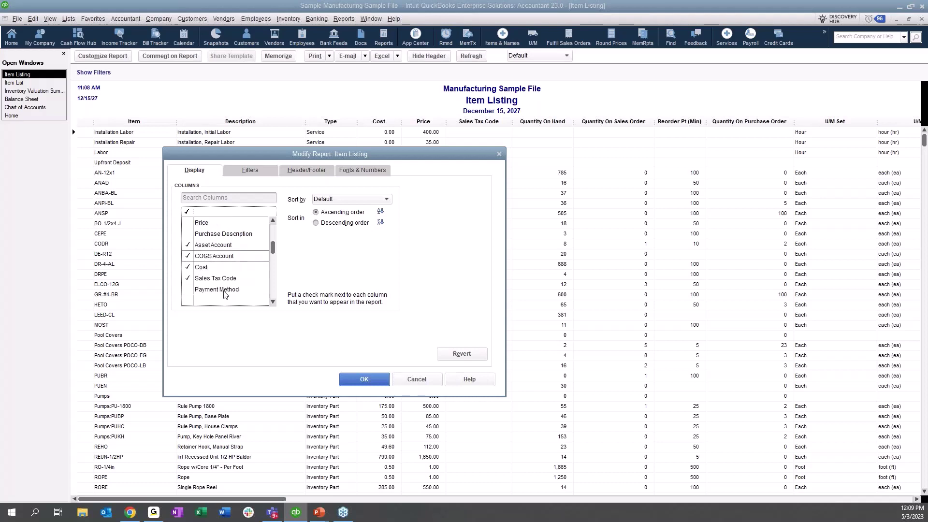
scroll(221, 279, "down", 1)
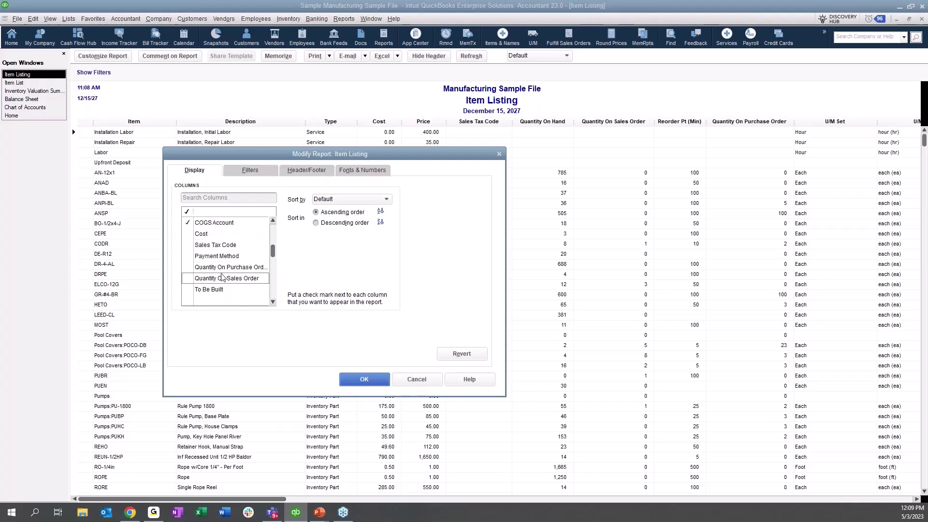
scroll(221, 279, "down", 1)
left_click(221, 279)
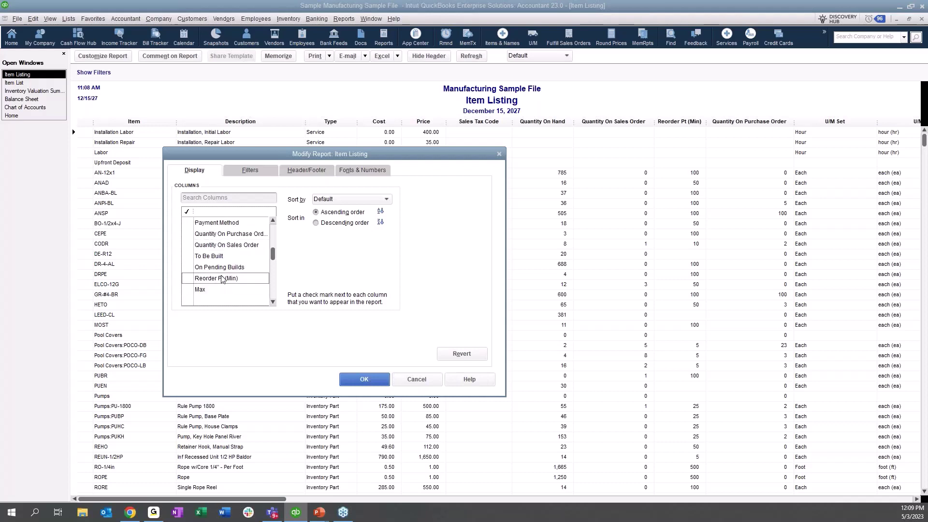
scroll(221, 279, "down", 3)
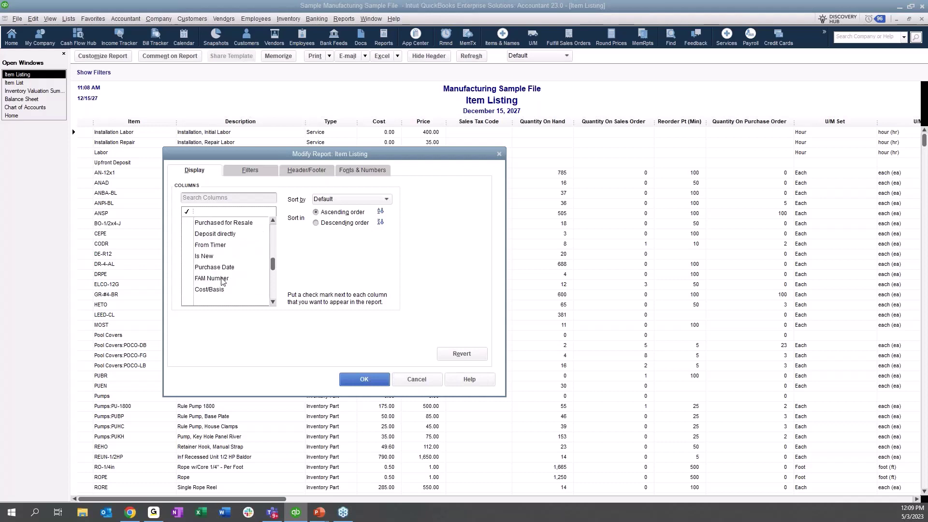
scroll(222, 280, "down", 4)
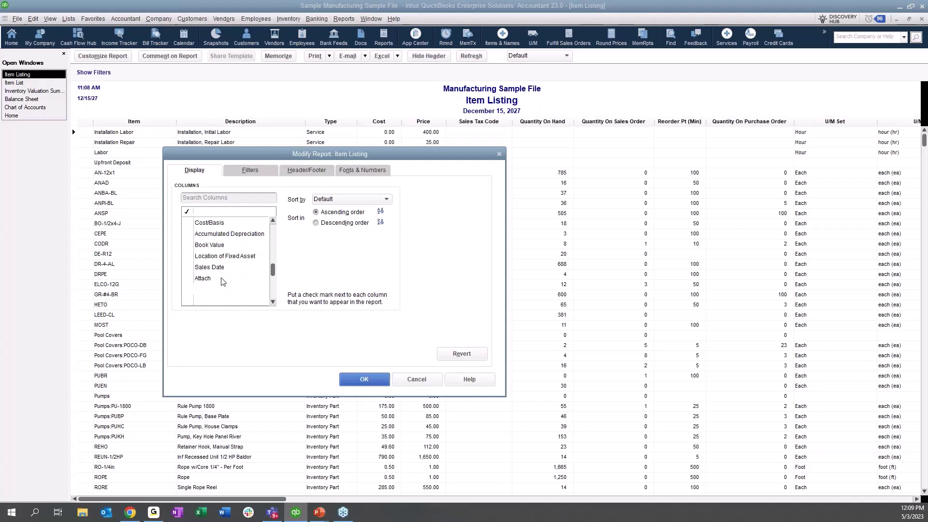
Set the report's Item filter to all inventory and assembly items.
left_click(246, 171)
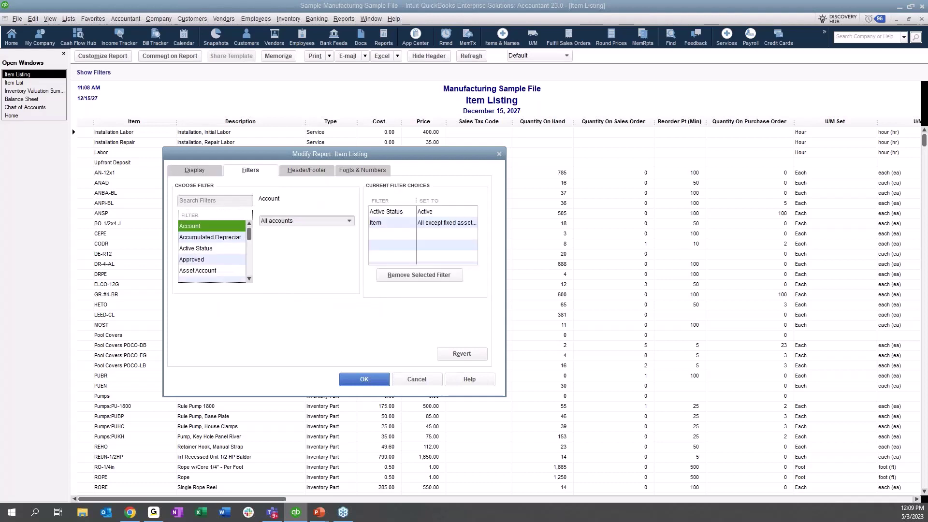
left_click(401, 223)
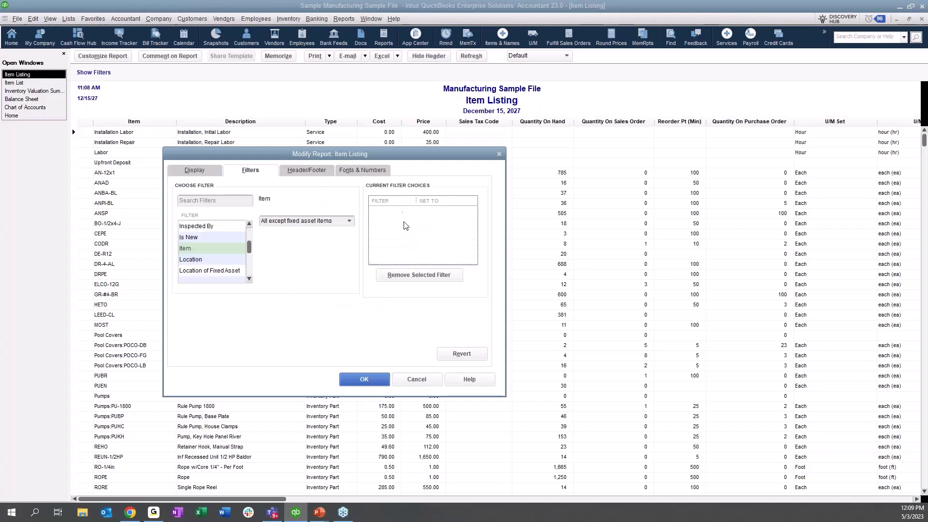
left_click(349, 220)
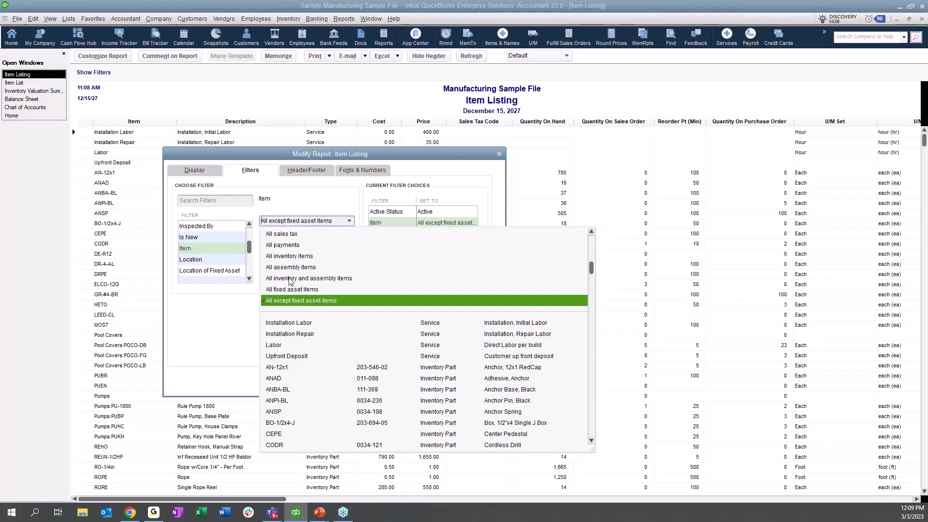
left_click(332, 279)
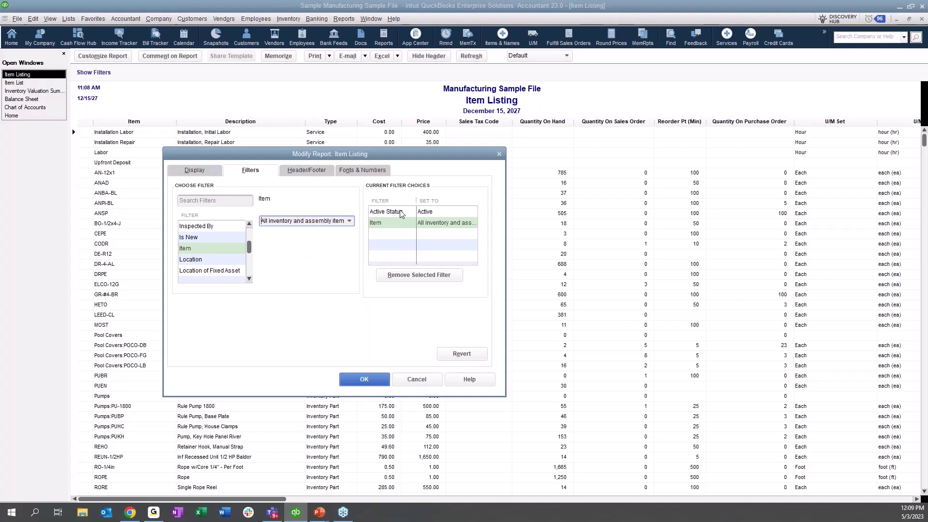
Set the report's Active Status filter to All and apply the customizations to the Item Listing.
left_click(401, 214)
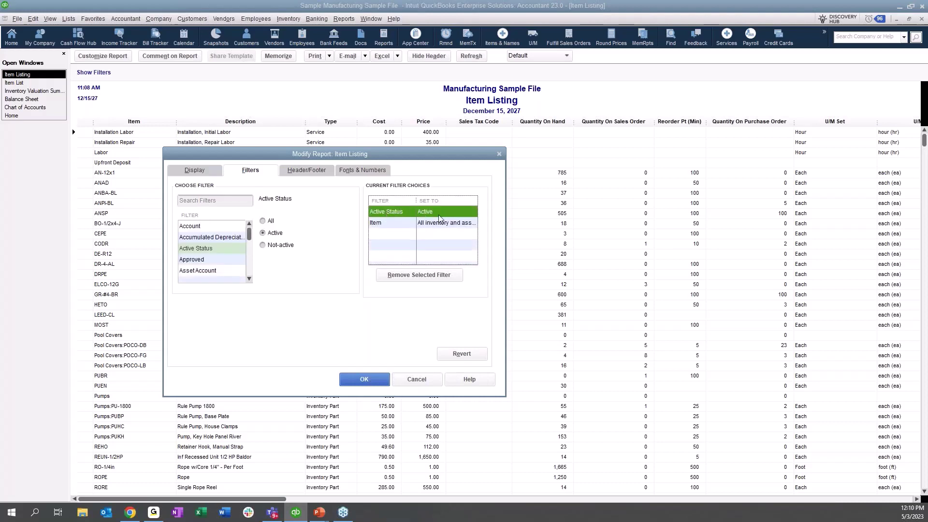
left_click(207, 170)
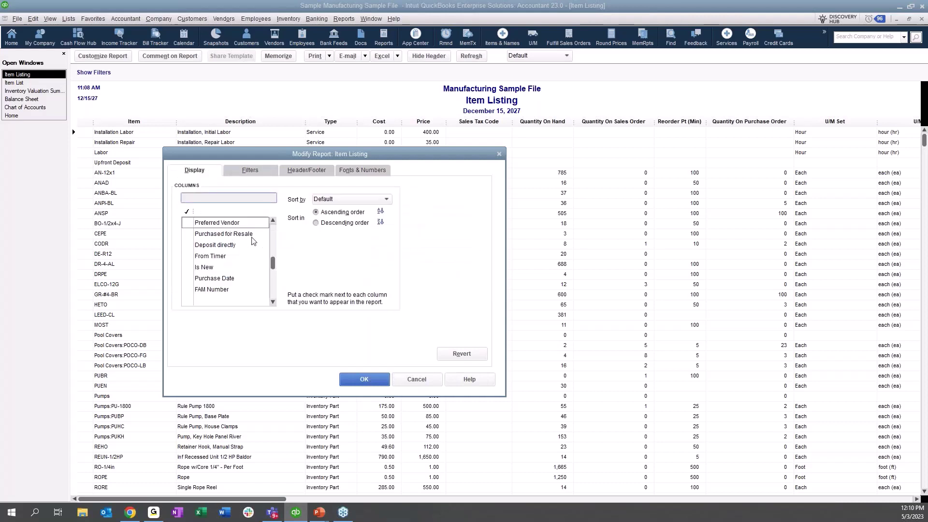
left_click_drag(273, 264, 284, 231)
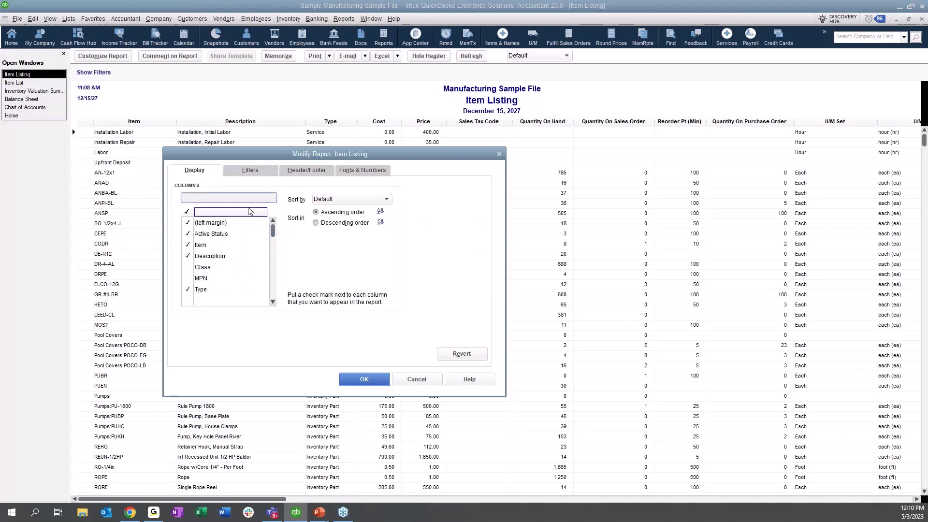
left_click(255, 170)
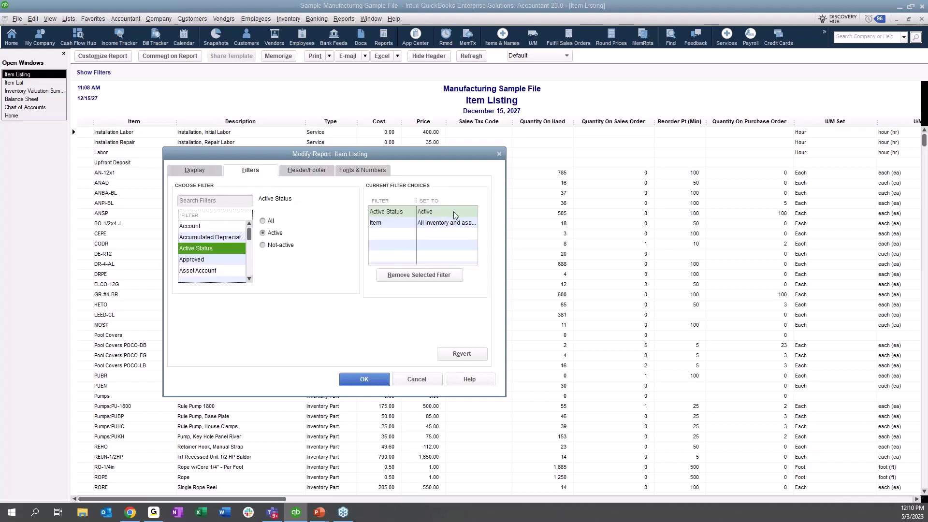
left_click(269, 221)
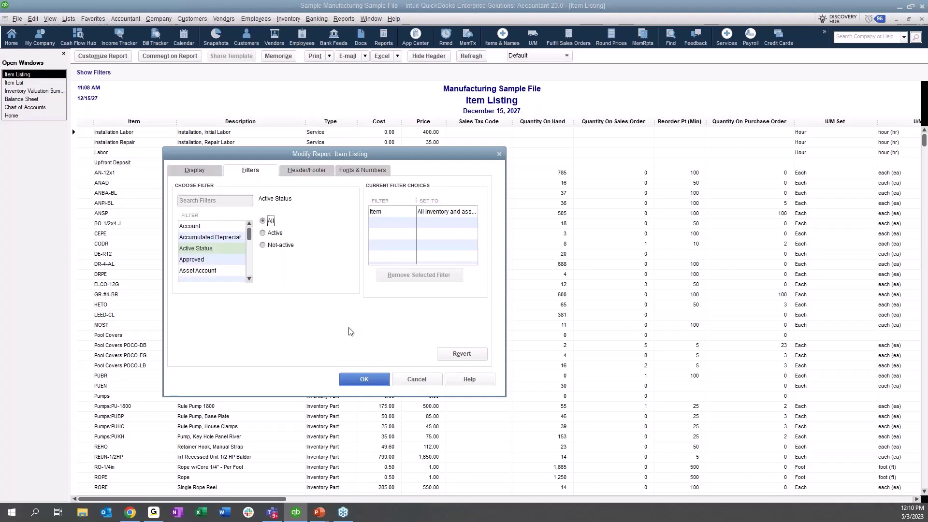
left_click(363, 379)
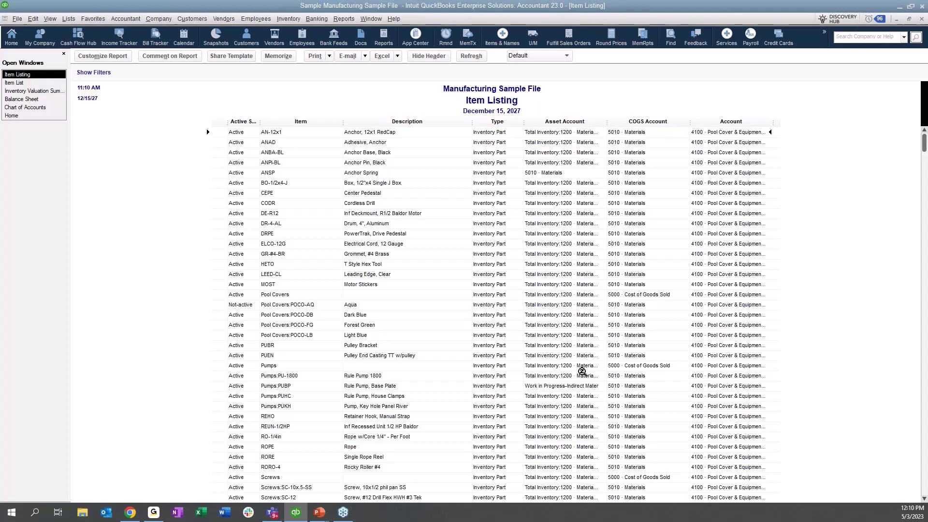
Sort the Item Listing report by Active Status in descending order.
left_click(551, 173)
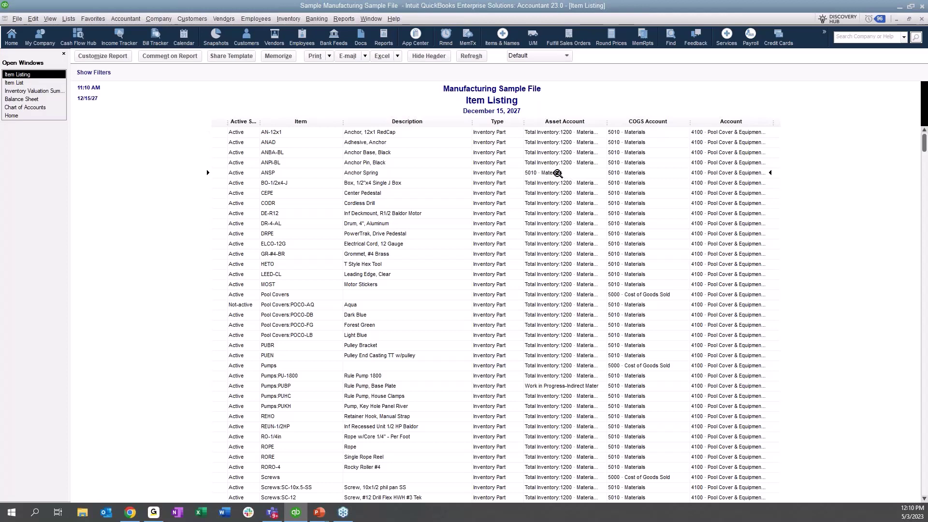
left_click(563, 386)
left_click(241, 306)
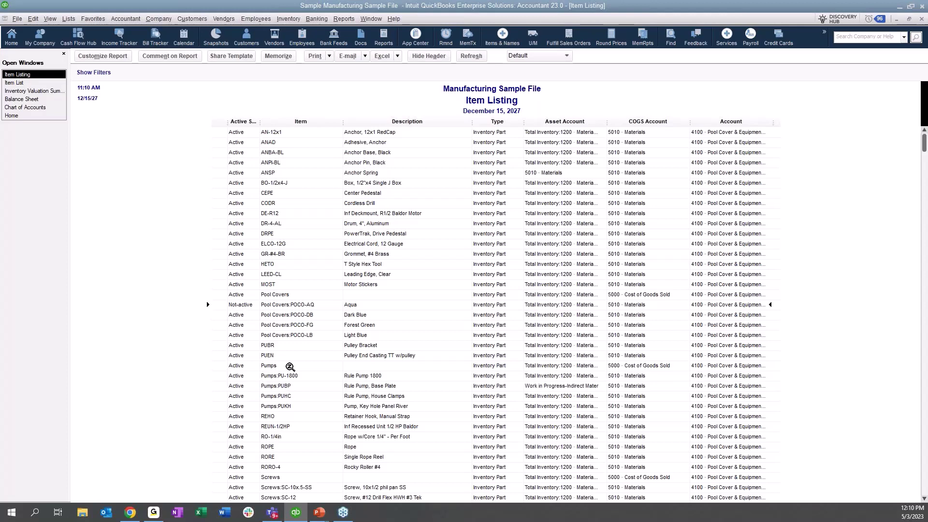
left_click(556, 57)
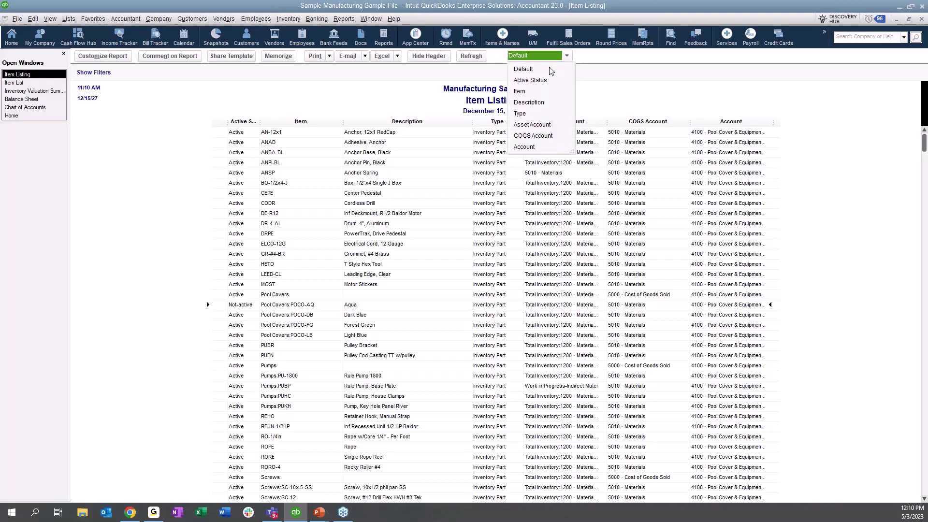
left_click(551, 81)
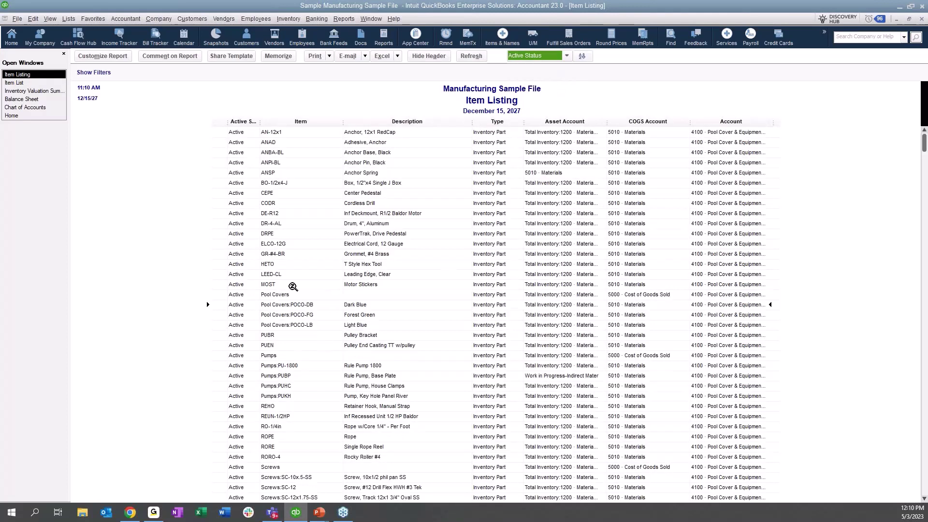
left_click(581, 56)
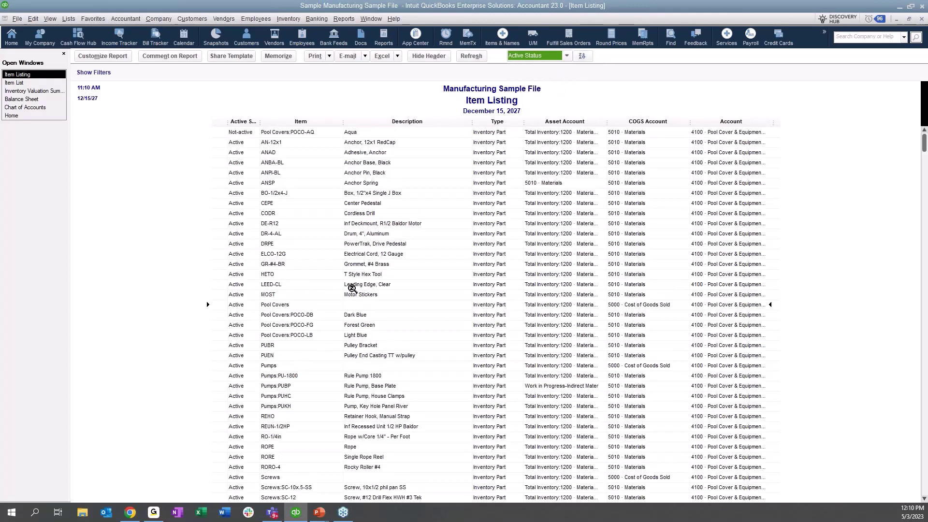
Open the item Pool Covers:POCO-AQ from the report, make it active again and save it.
left_click(292, 137)
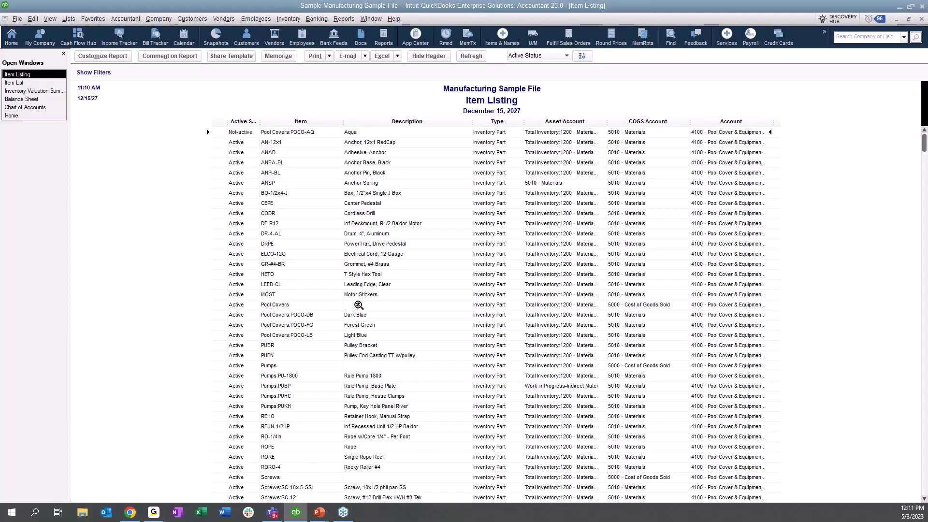
double_click(310, 134)
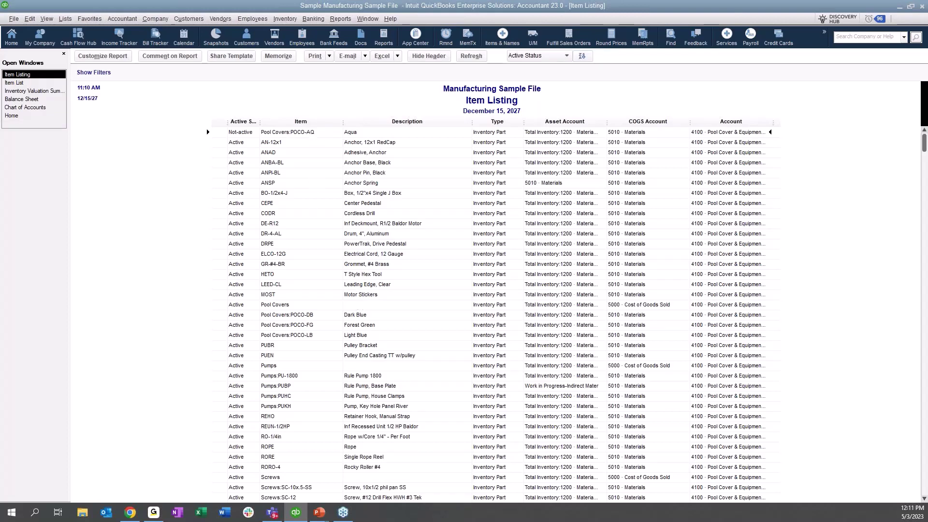
left_click(375, 212)
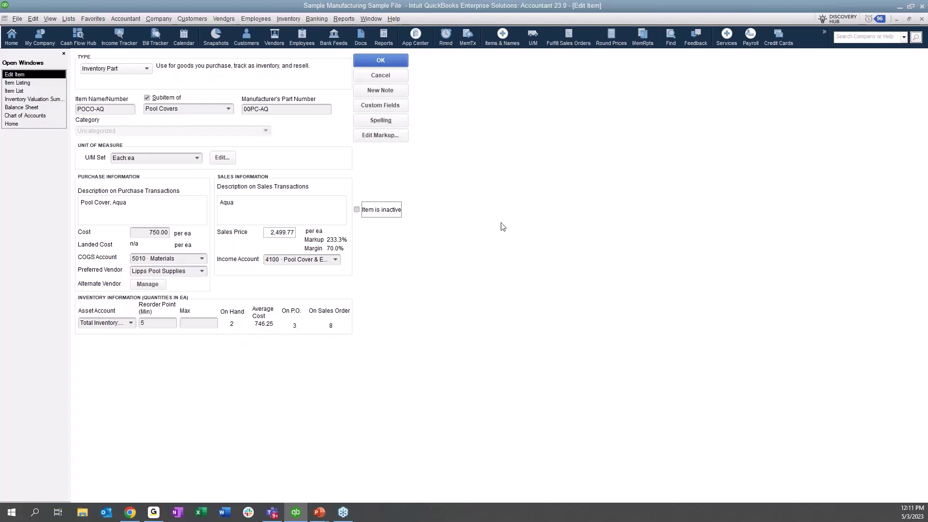
left_click(397, 58)
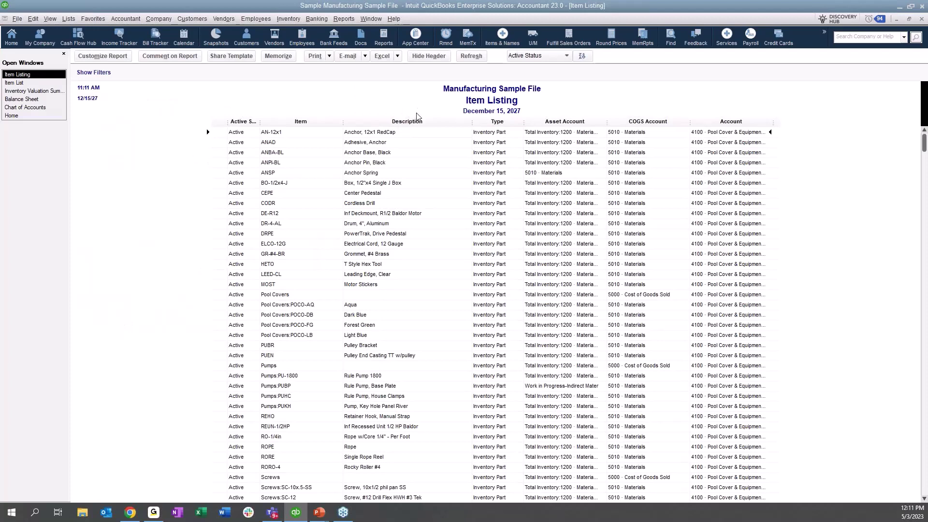
Sort the report by Asset Account and widen the Asset Account column to show the full account names.
left_click(546, 57)
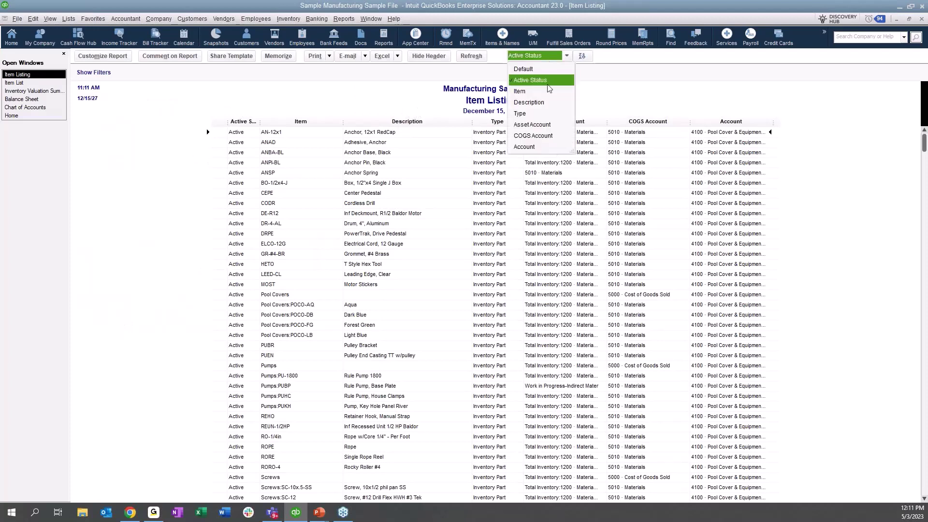
left_click(546, 125)
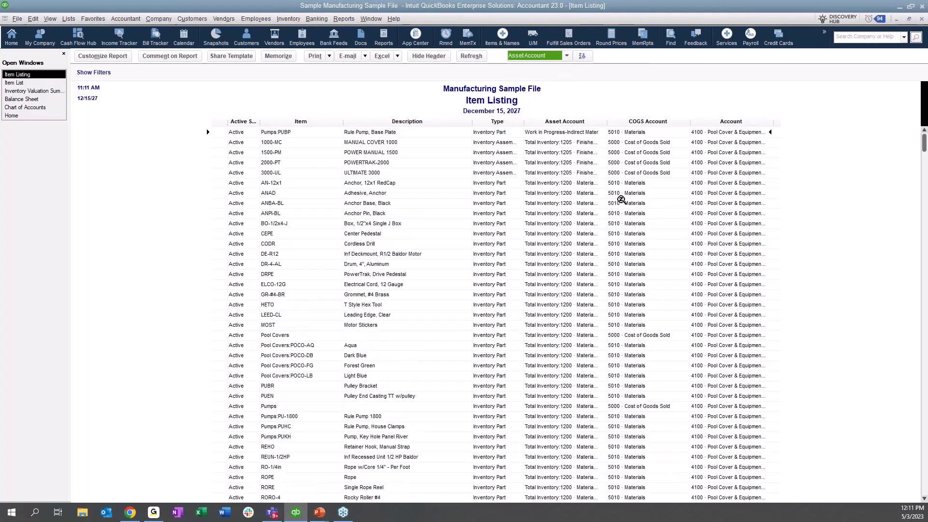
left_click(595, 131)
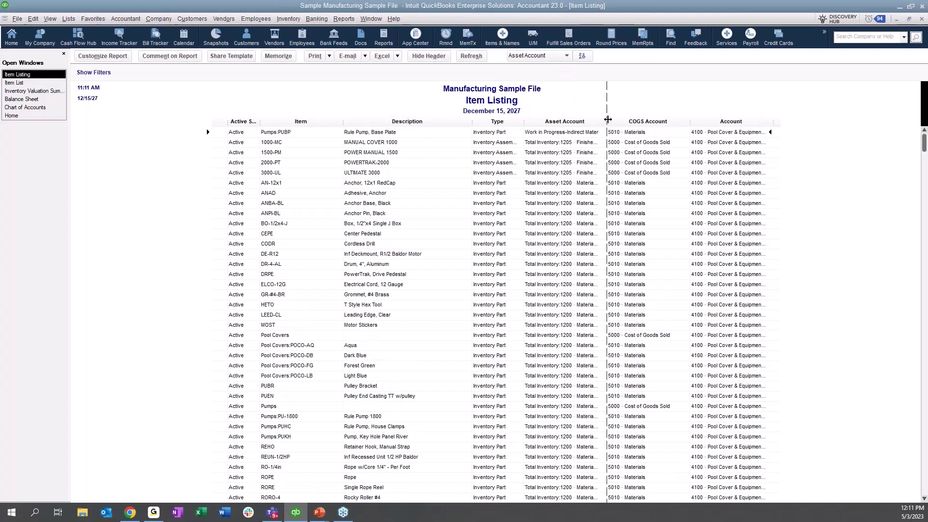
left_click_drag(608, 119, 636, 119)
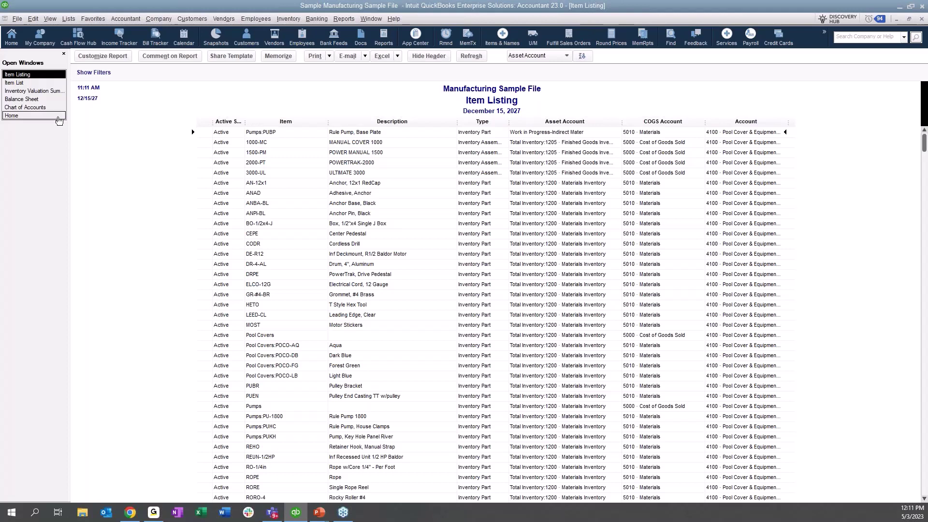
Check the Work in Progress-Direct Labor and Work in Progress-Indirect Mater accounts in the Chart of Accounts, and return to the Item Listing report.
left_click(29, 108)
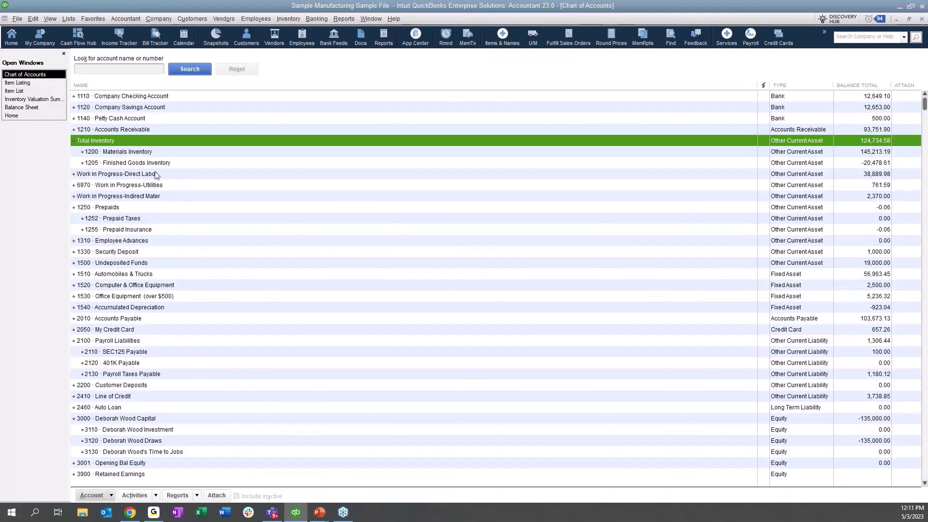
left_click(155, 174)
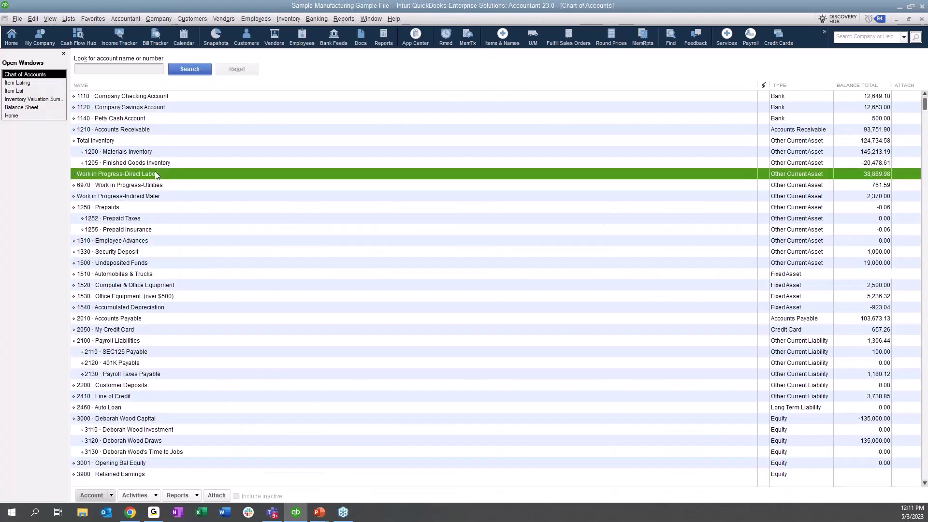
left_click(156, 198)
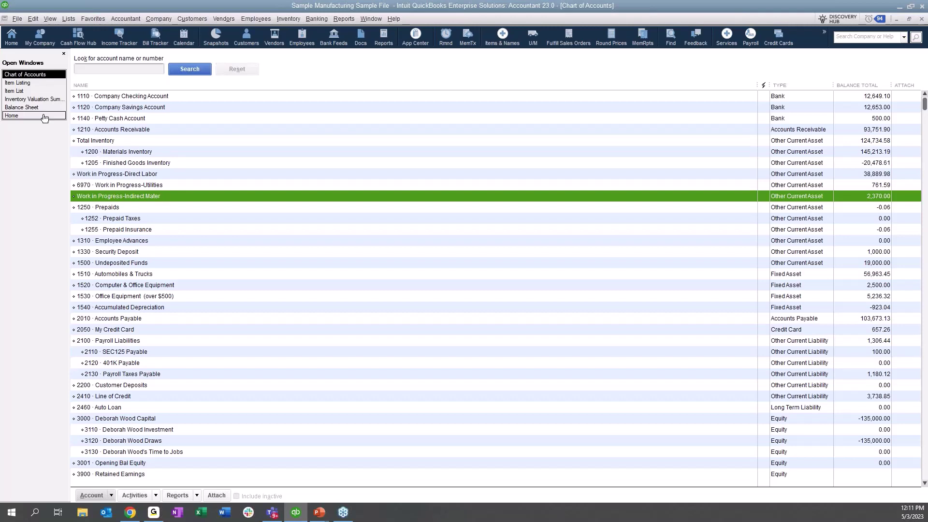
left_click(19, 83)
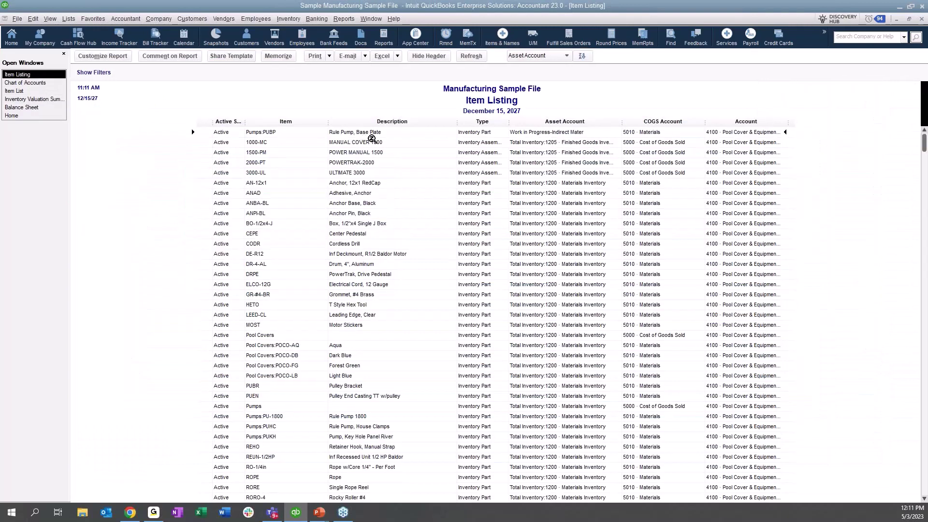
Change the asset account of item Pumps:PUBP to 1200 · Materials Inventory and save the item.
double_click(536, 133)
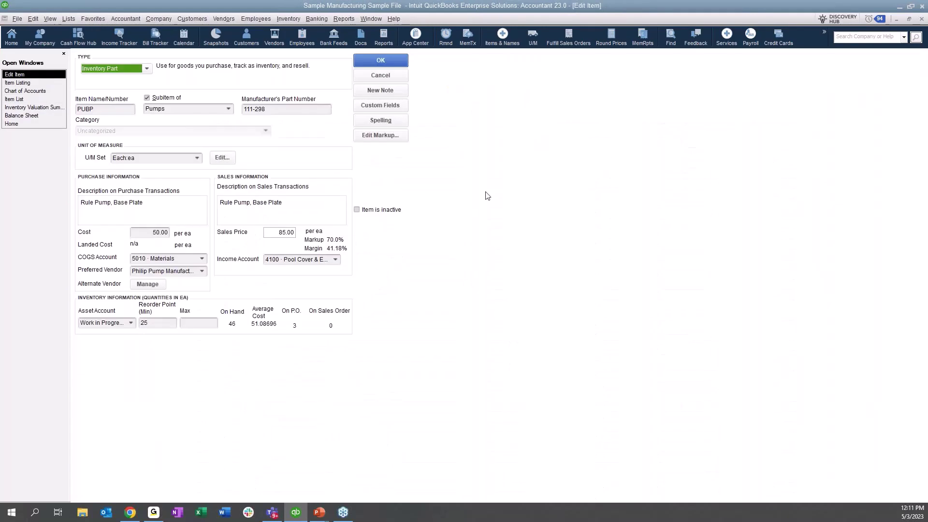
left_click(131, 325)
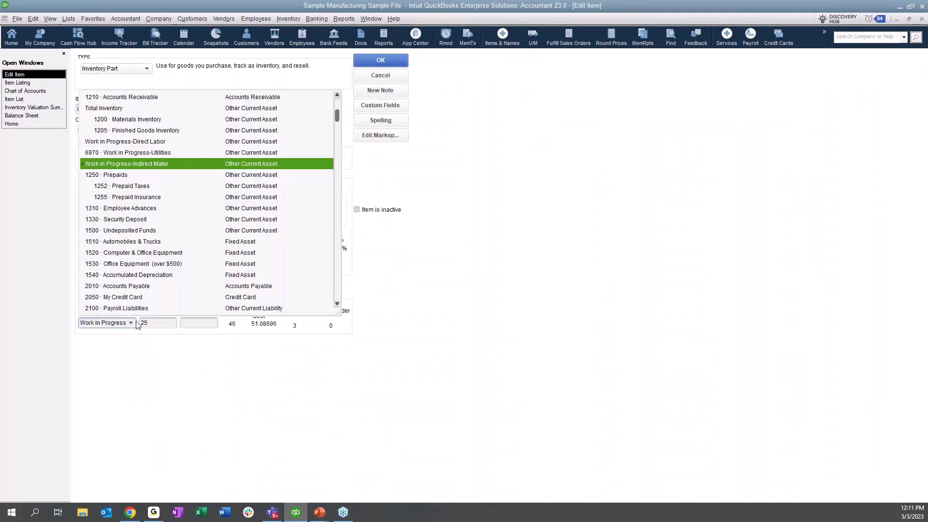
left_click(132, 120)
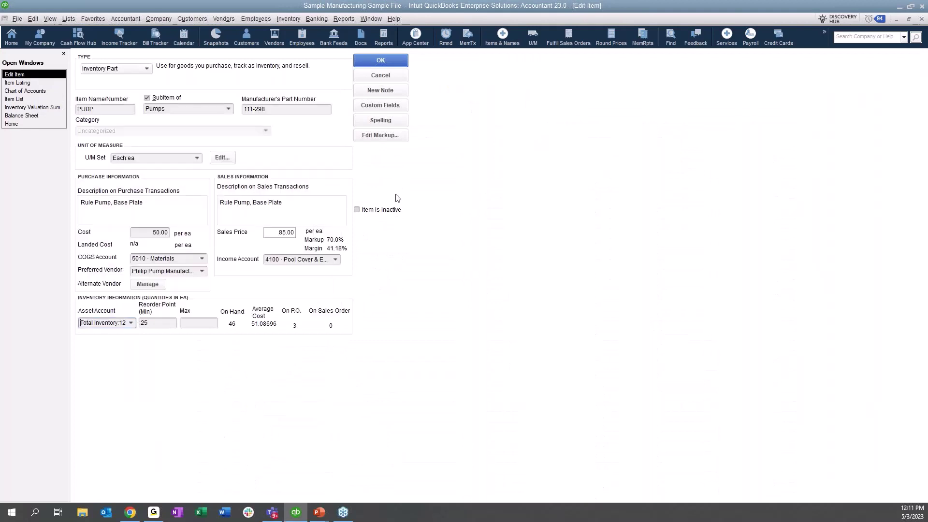
left_click(392, 60)
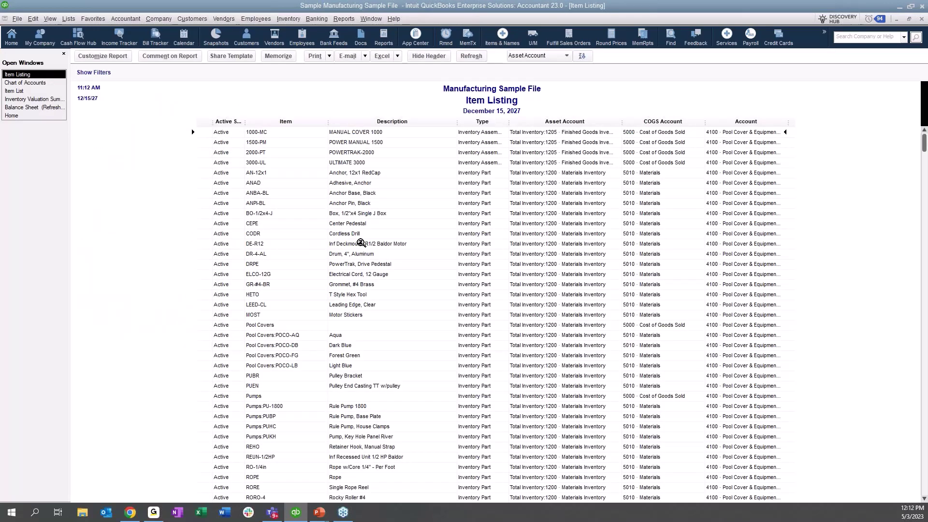
Re-sort the report by Asset Account, set item ANSP's asset account to 1200 · Materials Inventory and save the item.
left_click(580, 56)
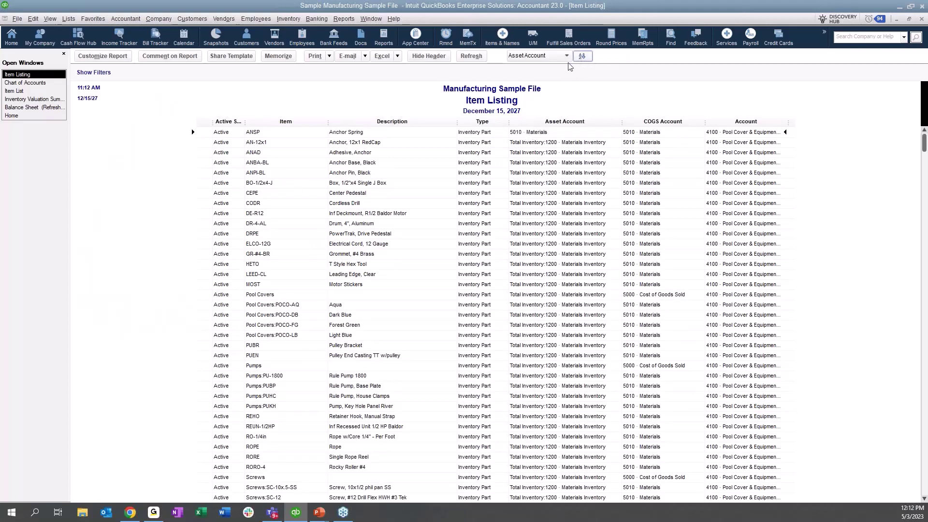
double_click(537, 132)
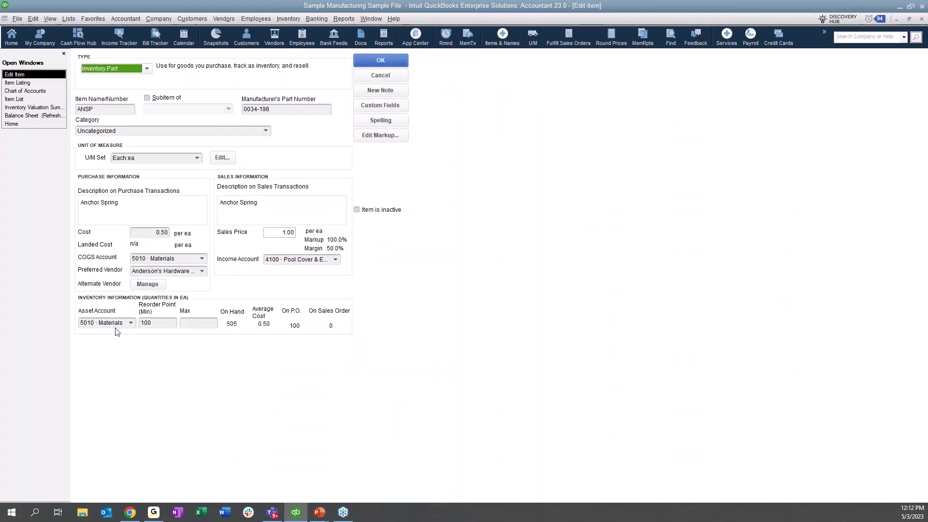
left_click(131, 324)
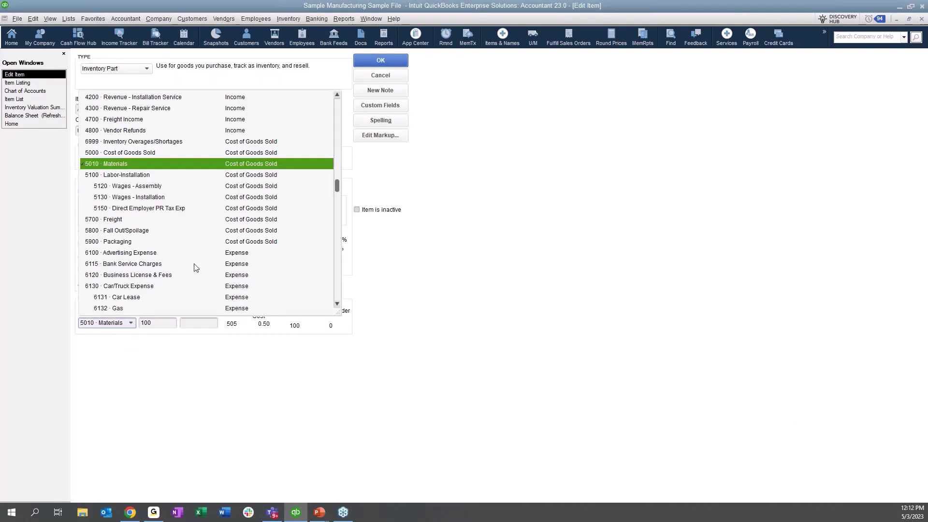
scroll(193, 256, "up", 8)
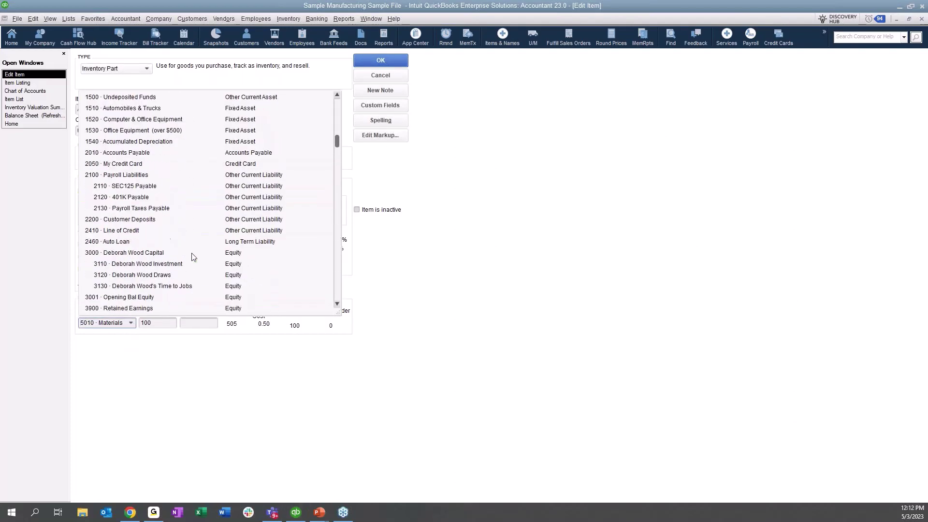
scroll(193, 257, "up", 3)
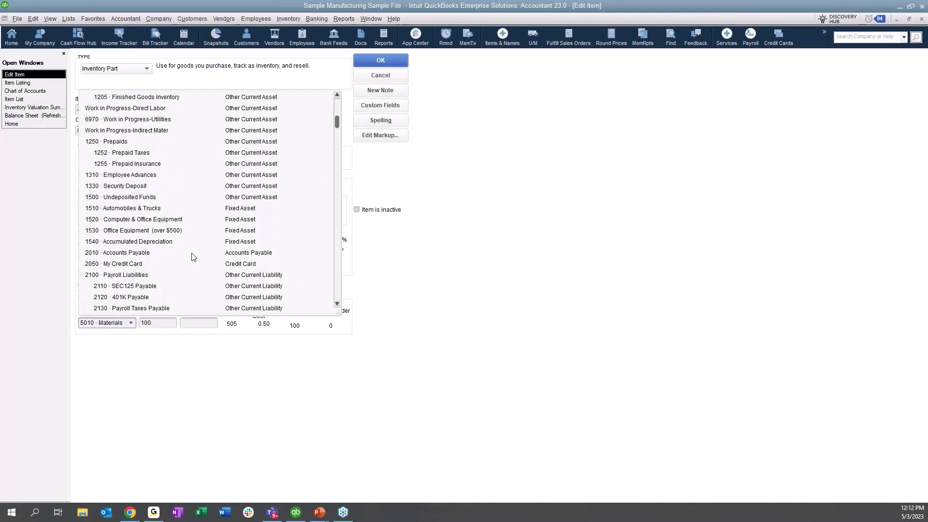
scroll(193, 256, "up", 1)
left_click(155, 119)
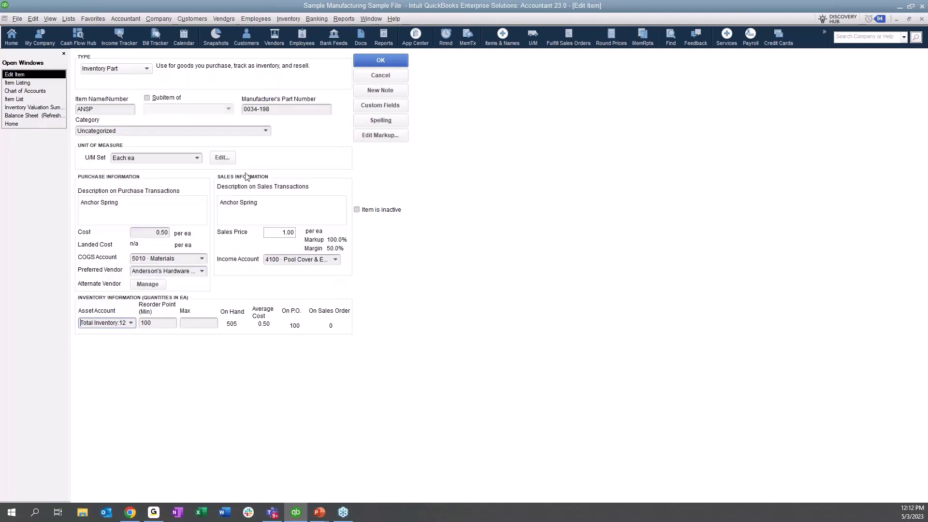
left_click(401, 61)
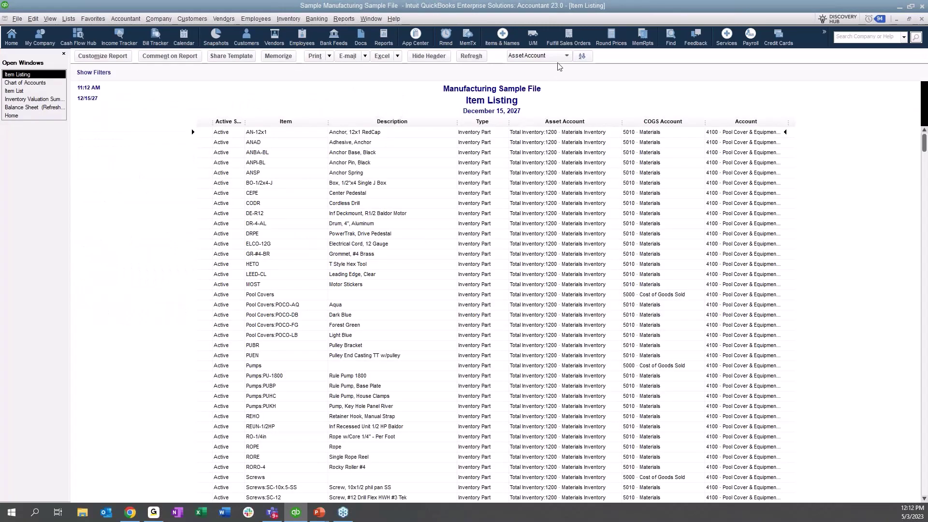
Recheck the asset accounts in reversed sort order, and refresh the Inventory Valuation Summary and Balance Sheet reports.
left_click(582, 56)
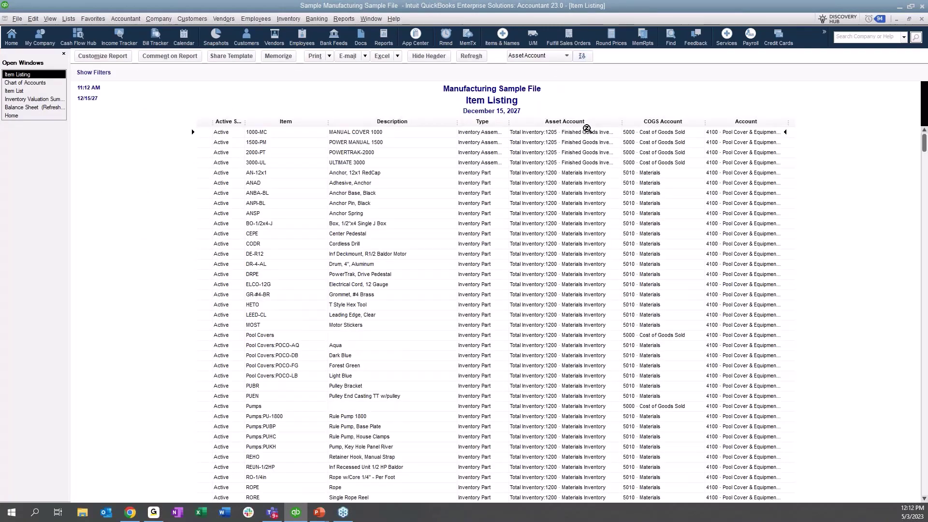
scroll(591, 218, "down", 6)
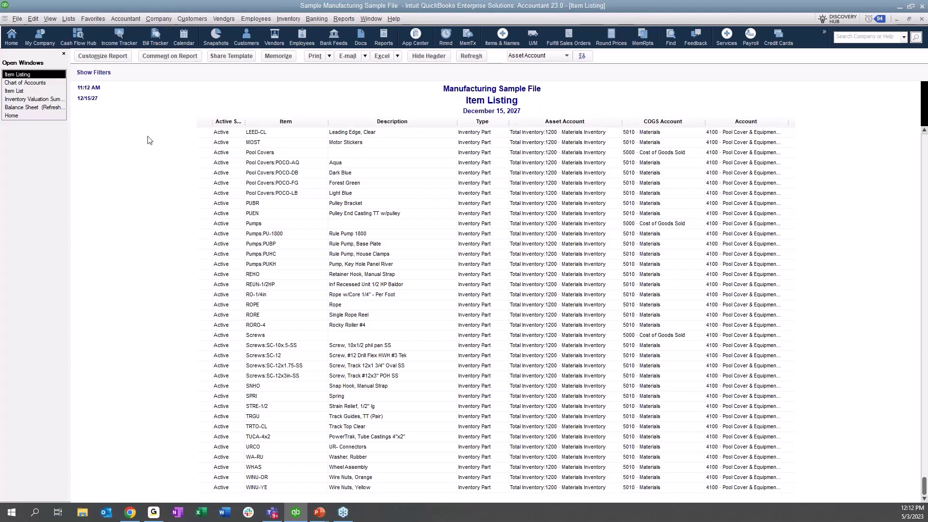
left_click(46, 100)
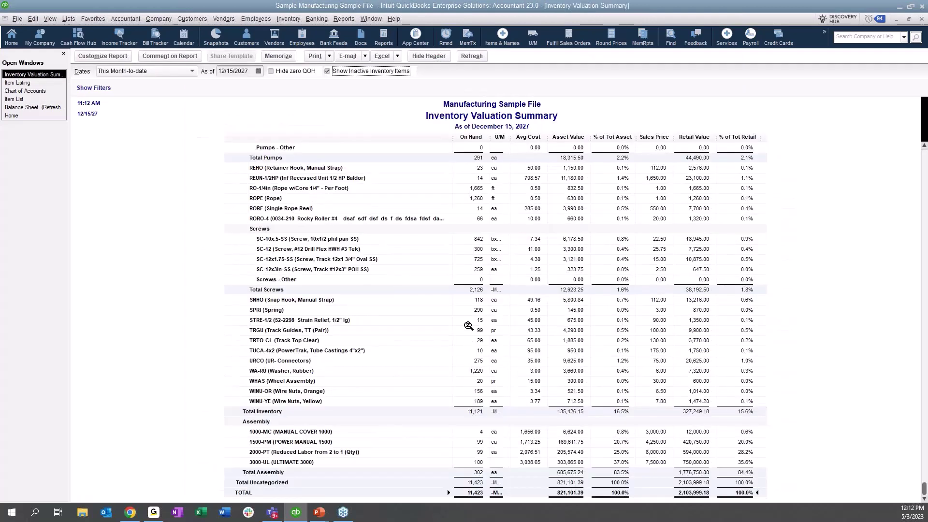
left_click(471, 56)
left_click(29, 107)
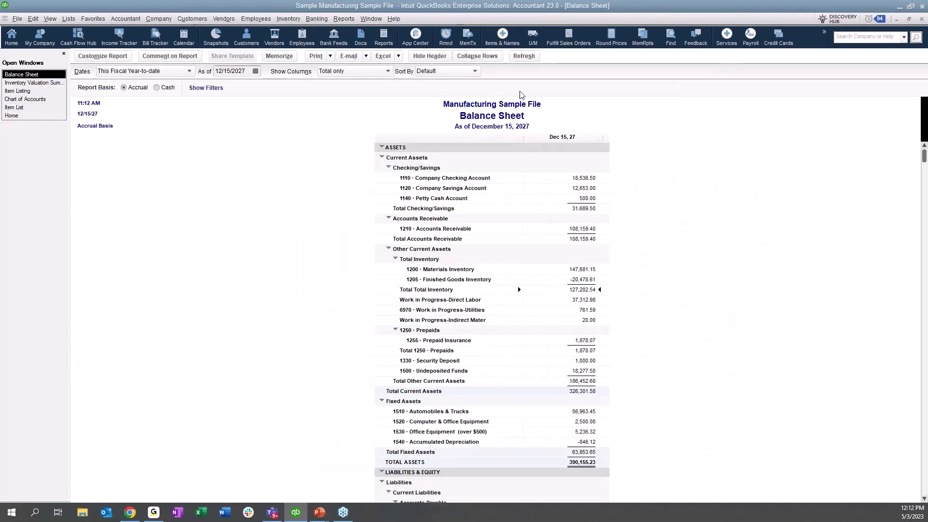
left_click(522, 56)
Create a custom summary report and clear its start date, leaving the end date at 12/15/2027.
left_click(345, 20)
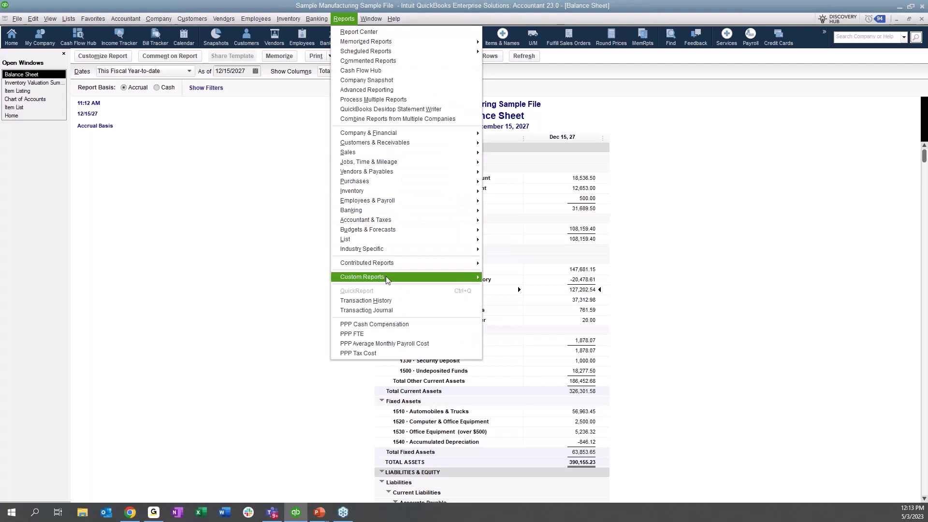
mouse_move(386, 278)
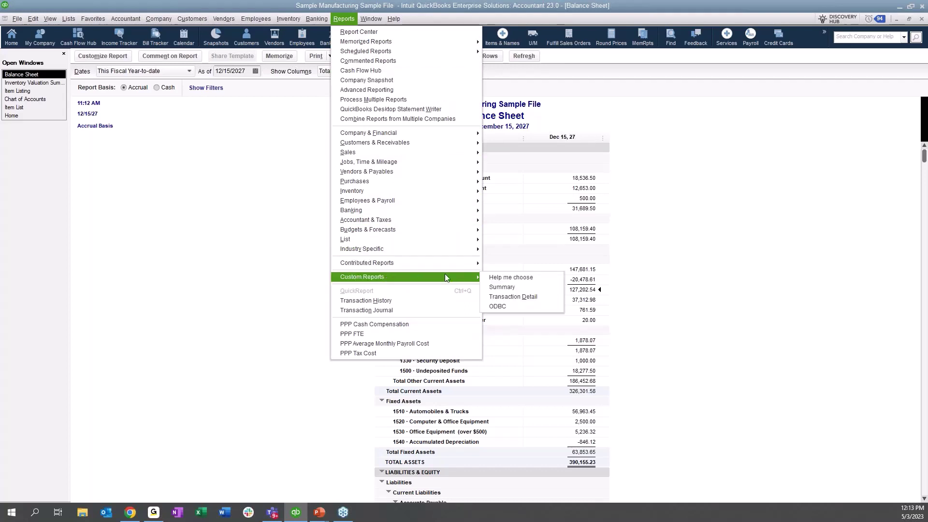
left_click(499, 288)
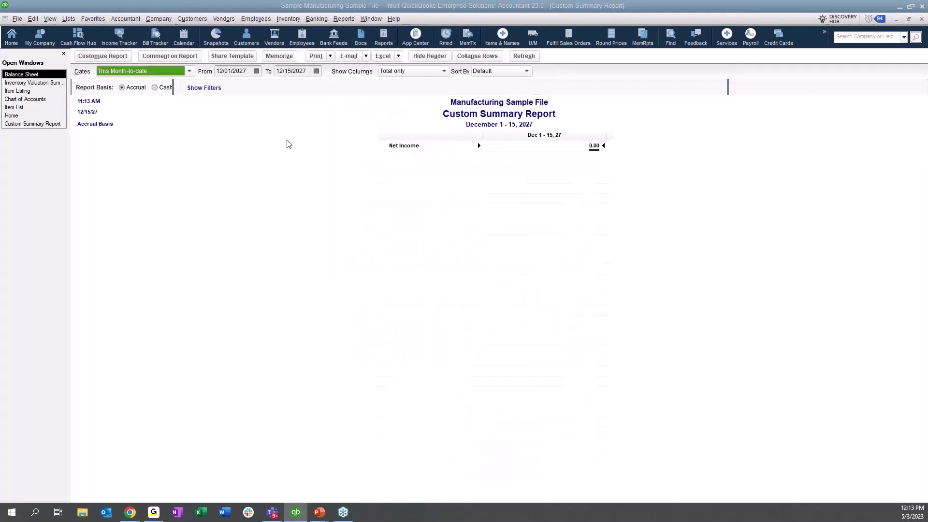
left_click_drag(728, 126, 303, 164)
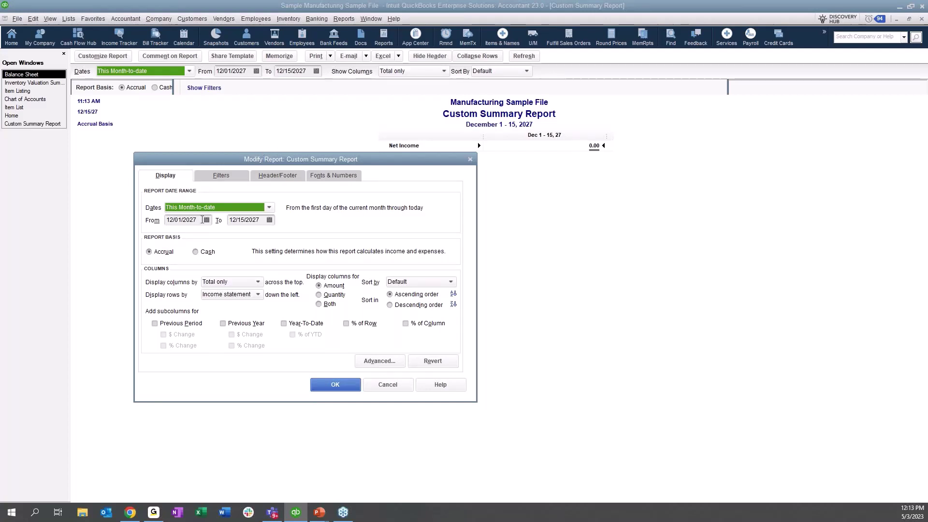
left_click_drag(202, 219, 137, 221)
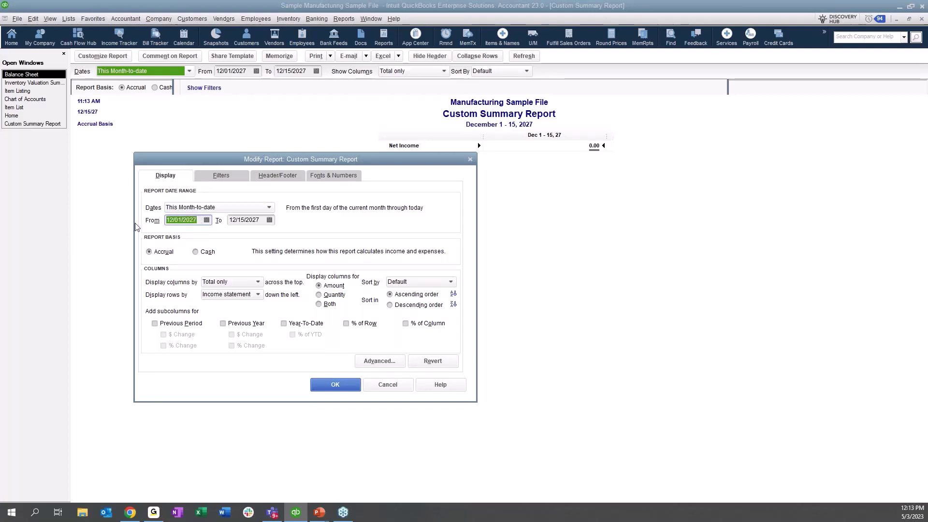
key("BackSpace")
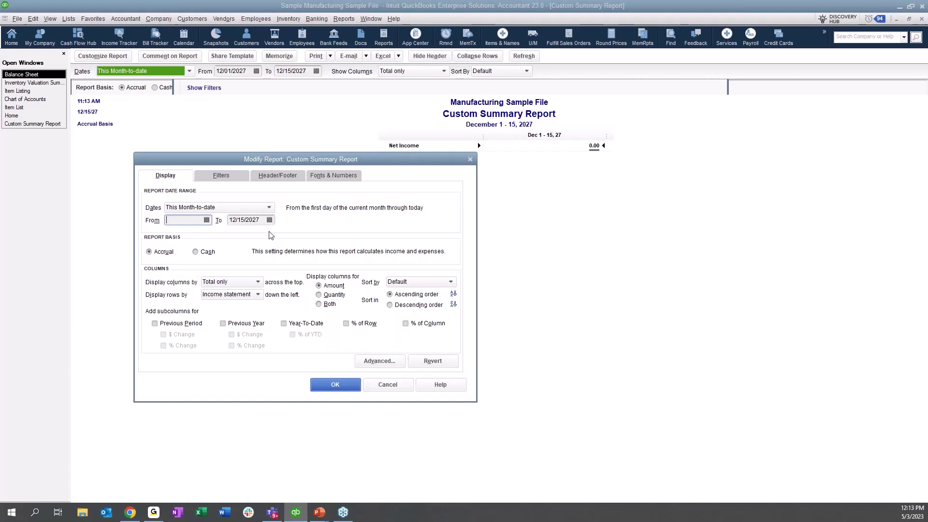
Set the report's rows to Item detail and its columns to show both amount and quantity.
left_click(249, 296)
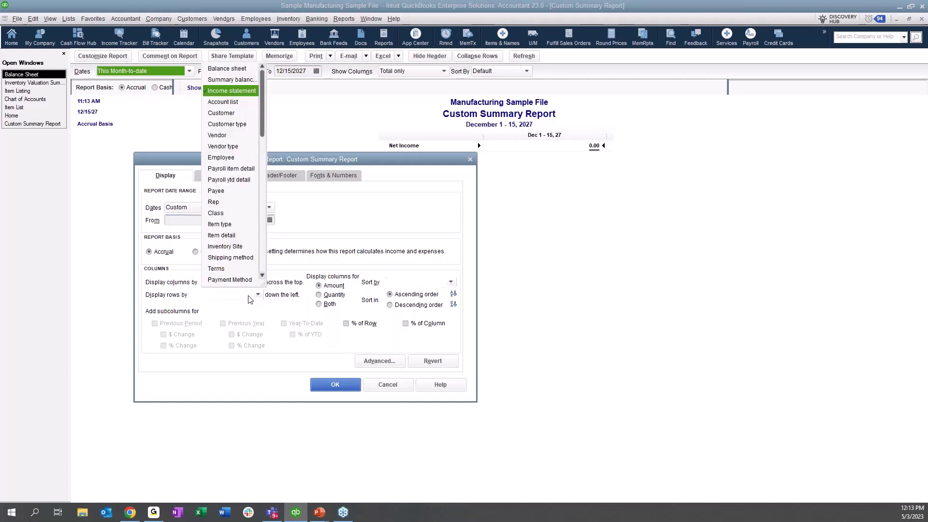
left_click(235, 237)
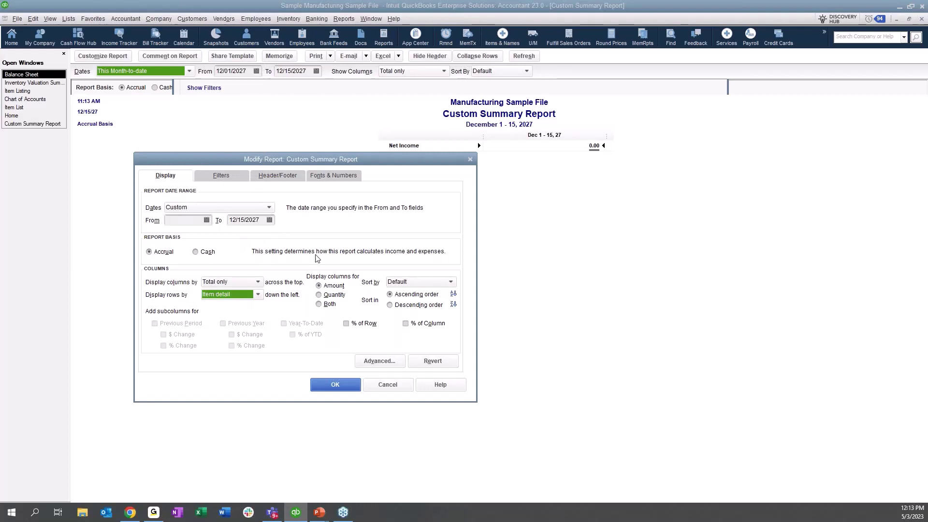
left_click(333, 305)
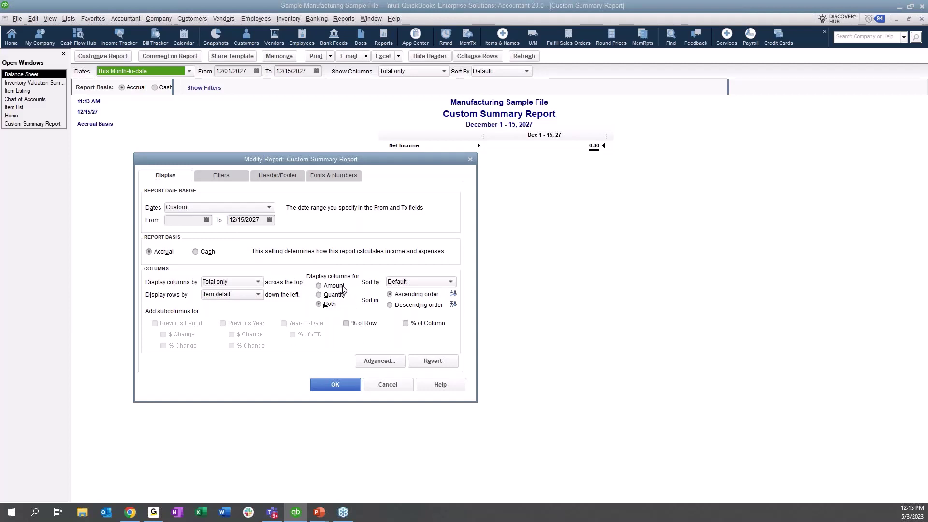
Filter the report to Total Inventory, 1200 · Materials Inventory and 1205 · Finished Goods Inventory, and generate it.
left_click(216, 176)
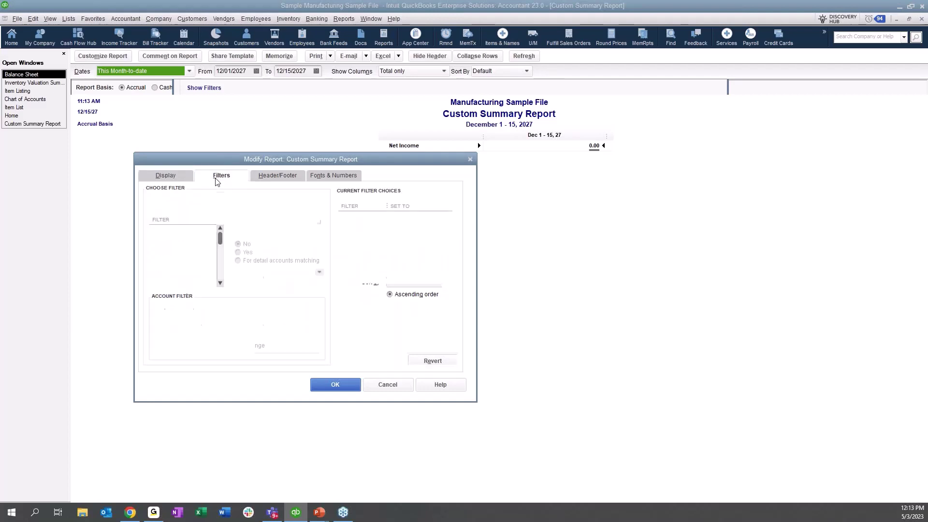
left_click(320, 224)
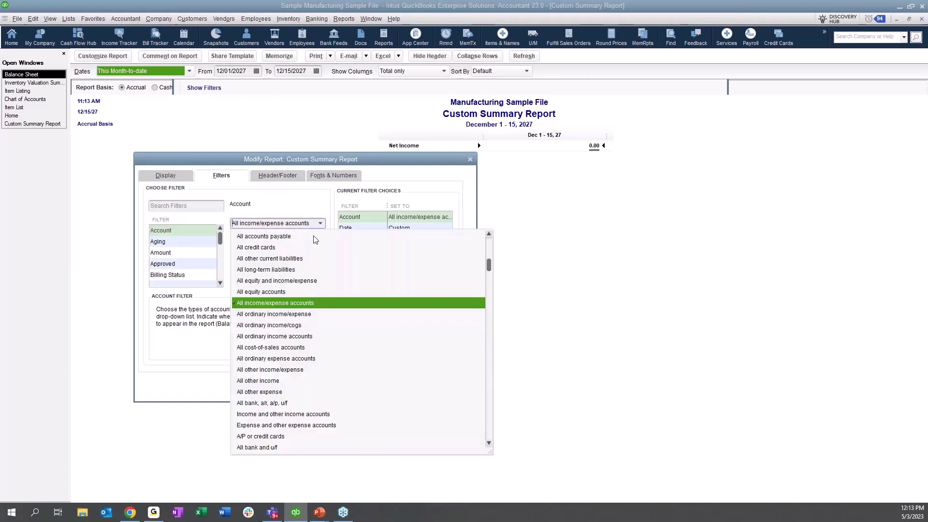
scroll(290, 284, "up", 5)
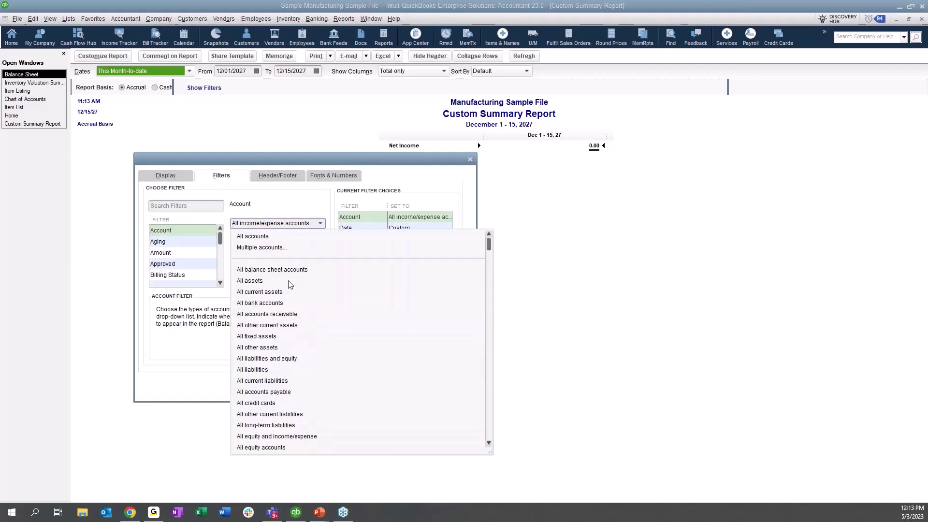
left_click(281, 248)
left_click_drag(856, 41, 362, 98)
left_click(346, 188)
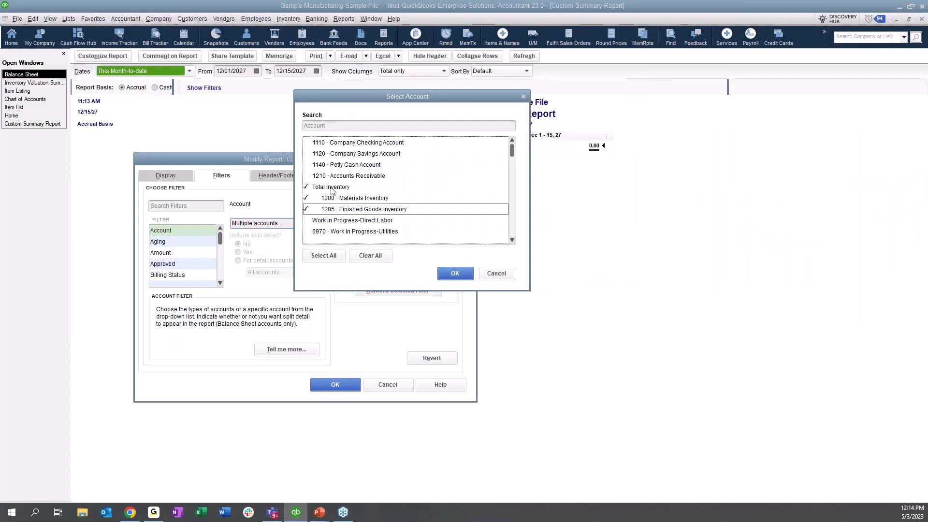
left_click(466, 276)
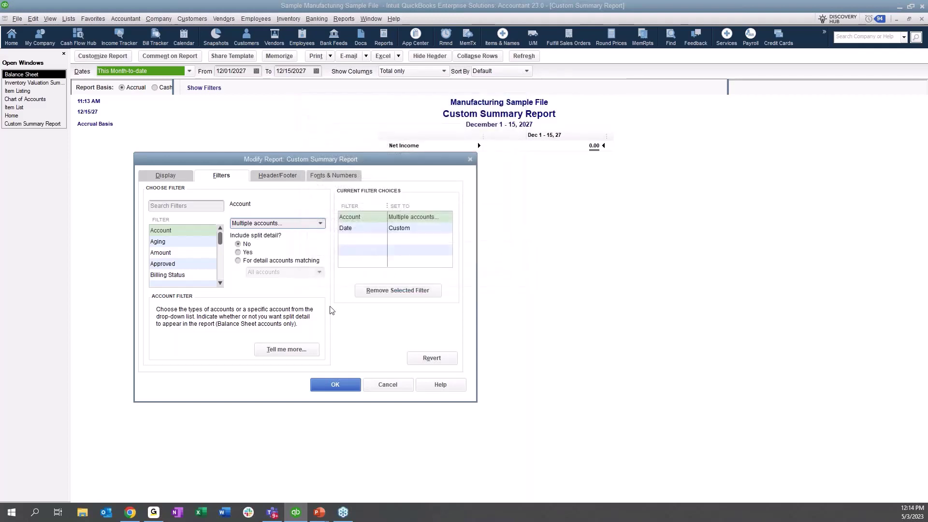
left_click(335, 385)
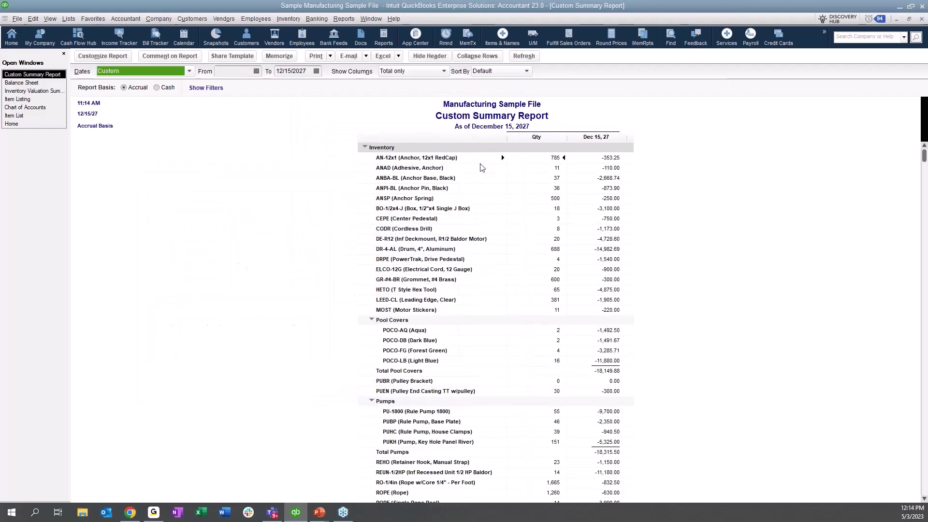
Review the end of the Custom Summary Report and open the transaction detail behind the No item amount.
scroll(507, 269, "down", 10)
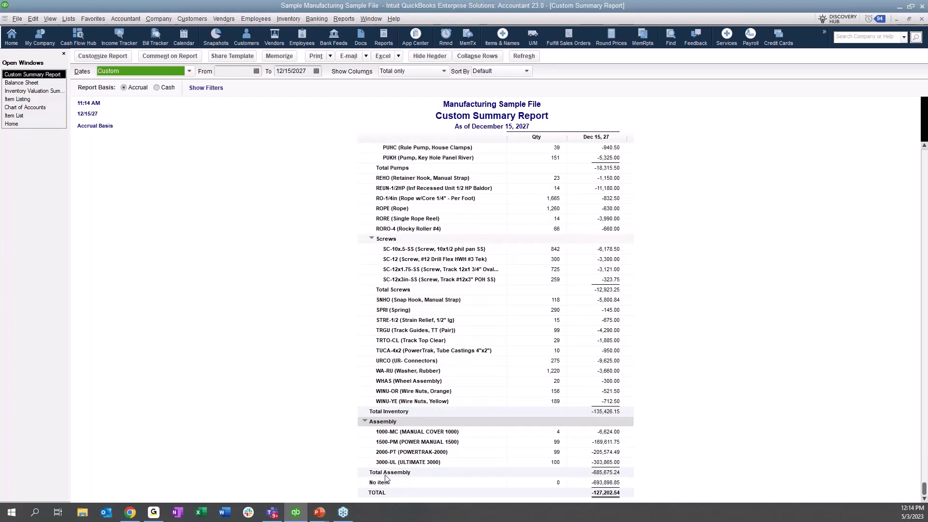
left_click(606, 482)
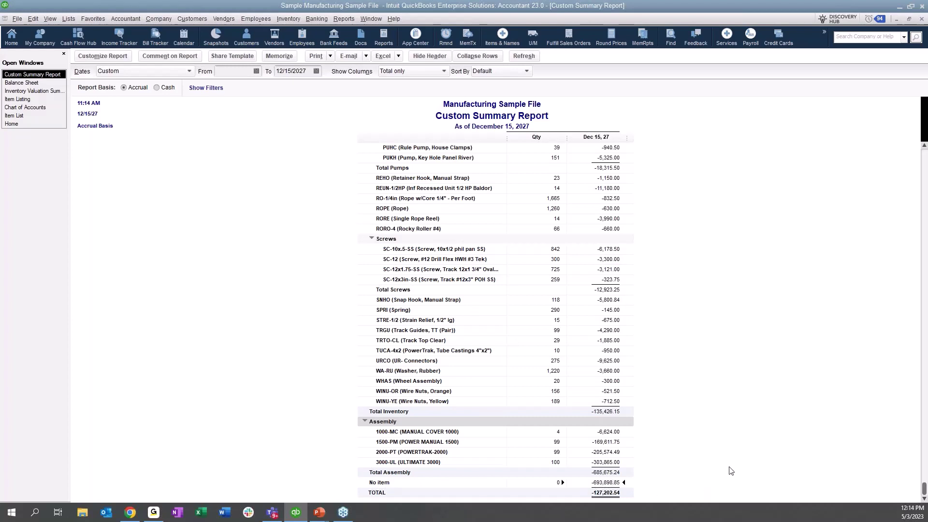
double_click(605, 482)
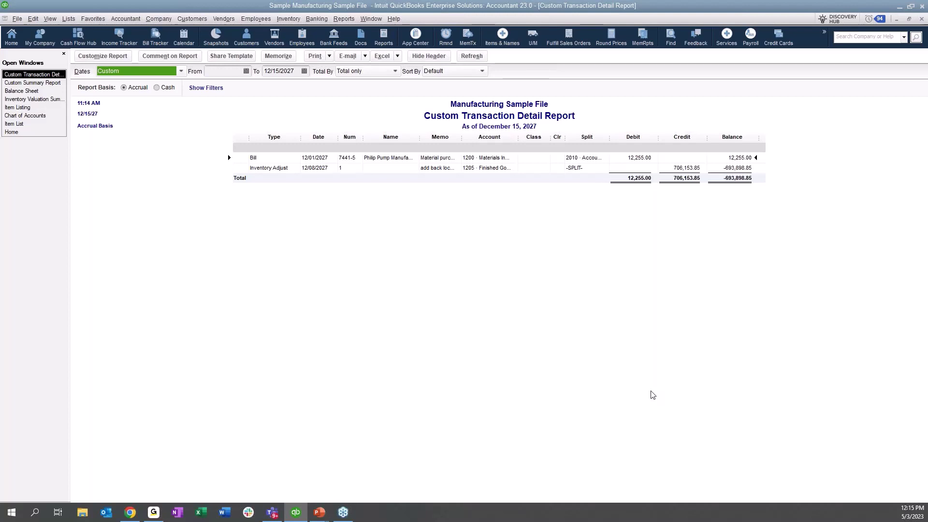
Open the 12/01/2027 Philip Pump Manufacturing bill from the detail report and compare its expense lines with its item lines.
double_click(491, 157)
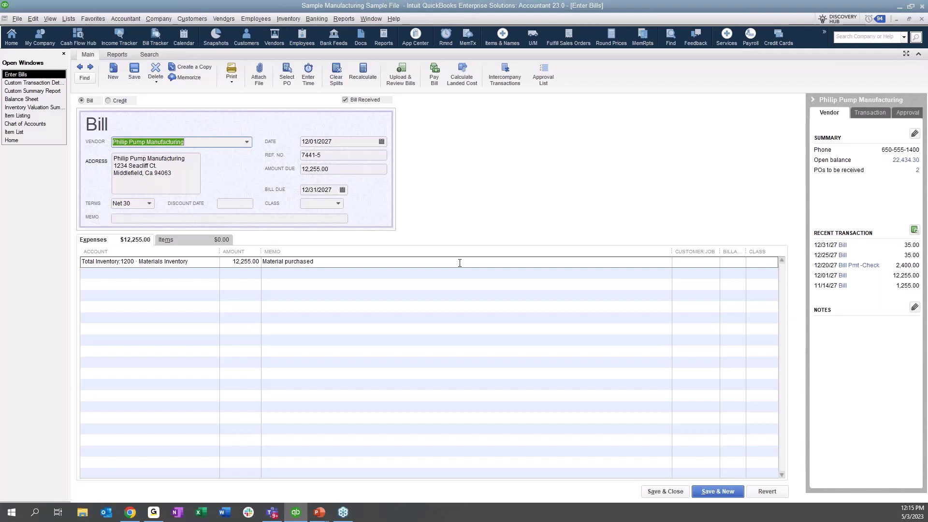
left_click(168, 240)
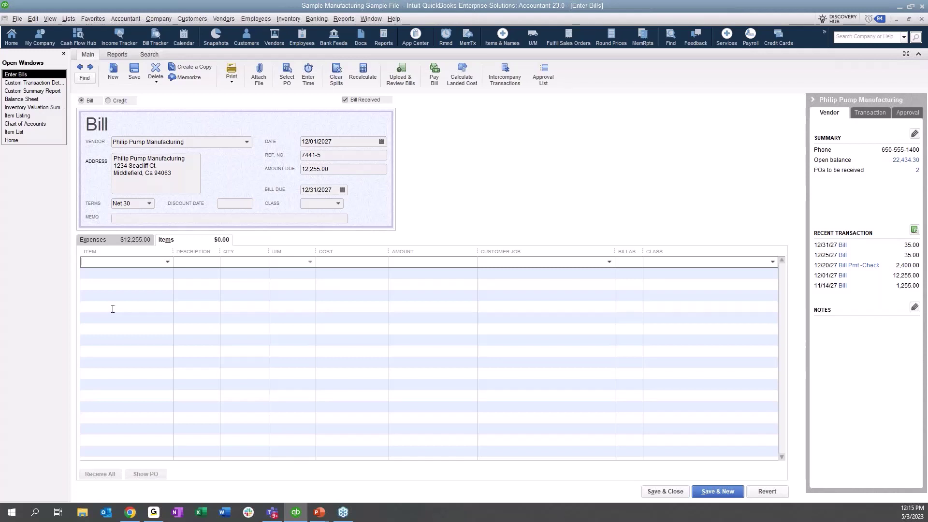
left_click(94, 240)
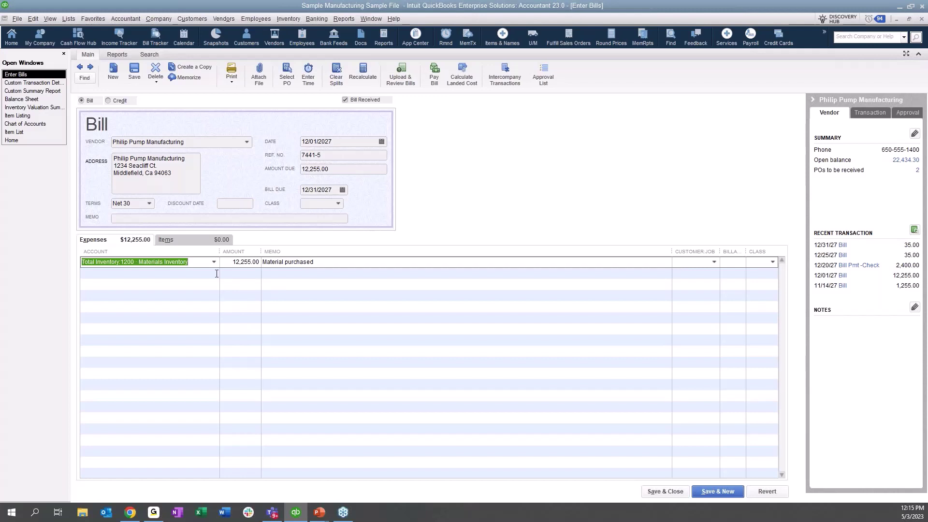
left_click(193, 239)
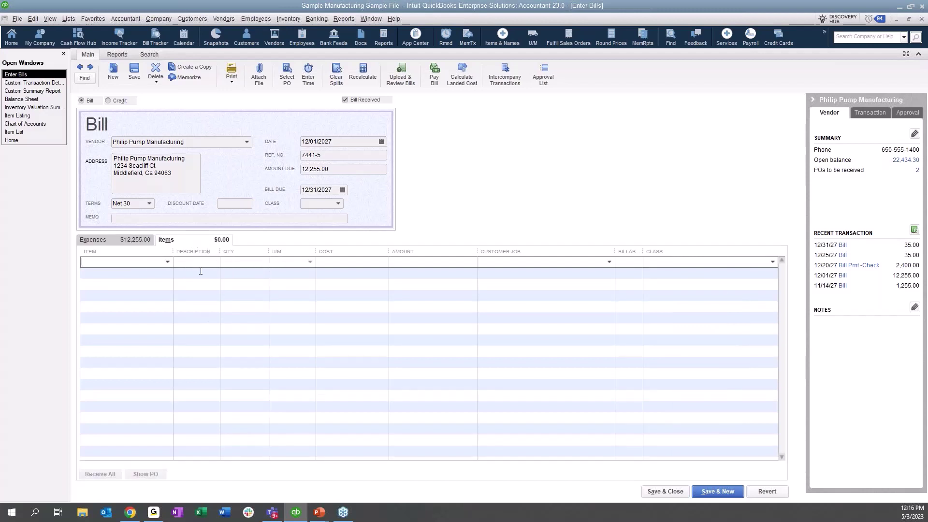
left_click(103, 241)
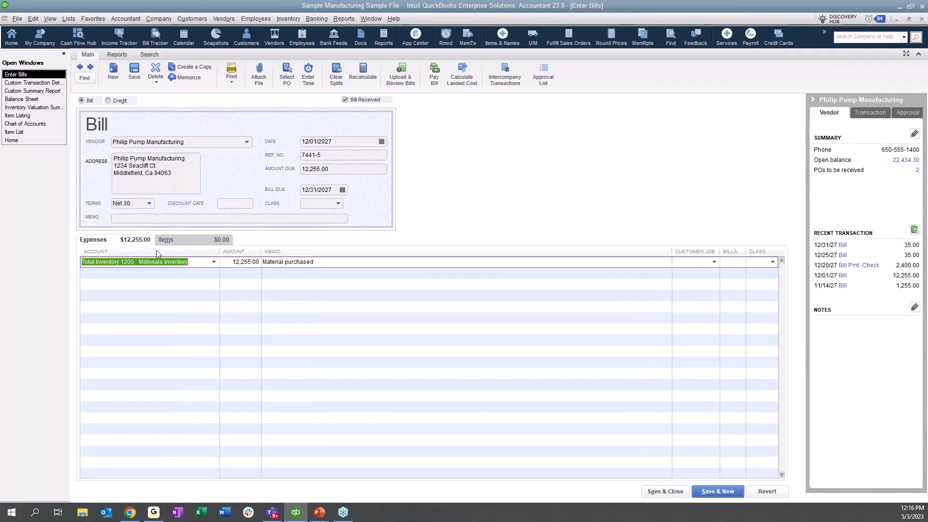
Change the bill's expense account to 5010 · Materials, and save and close the bill.
left_click(214, 261)
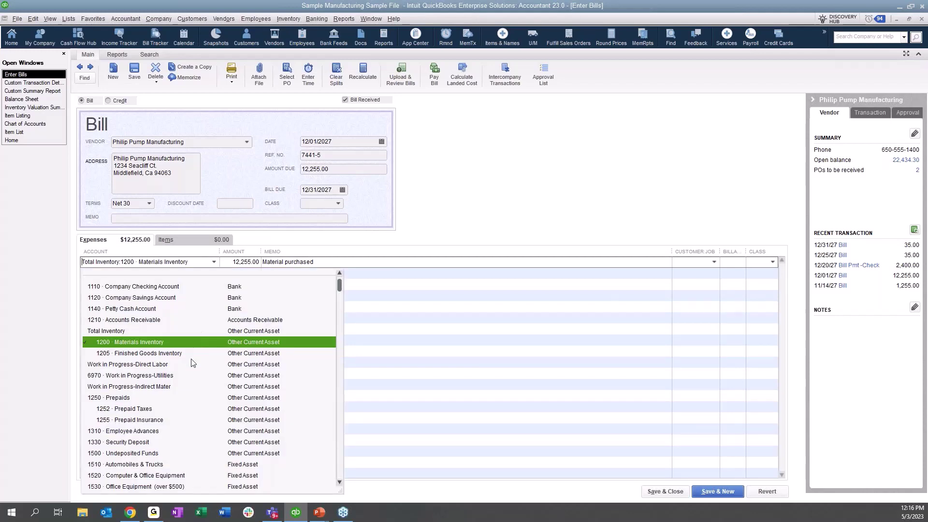
scroll(193, 382, "down", 12)
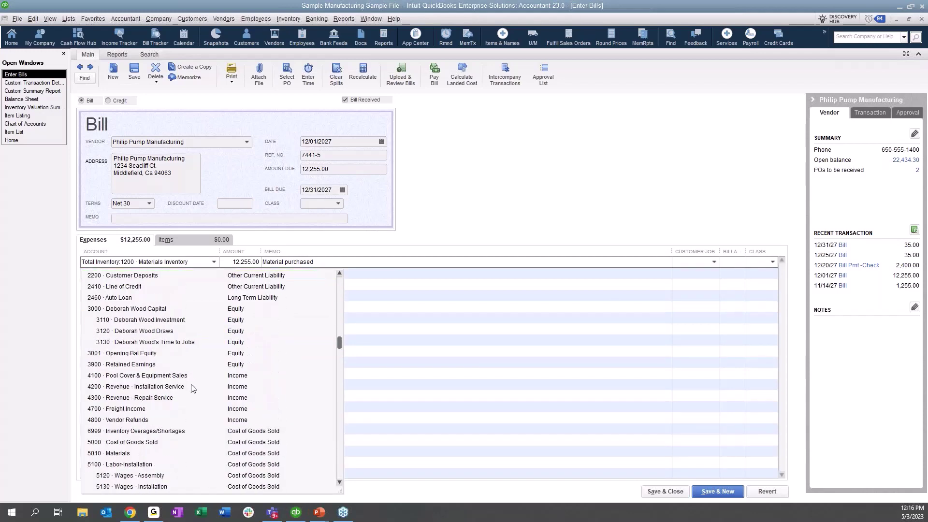
left_click(141, 454)
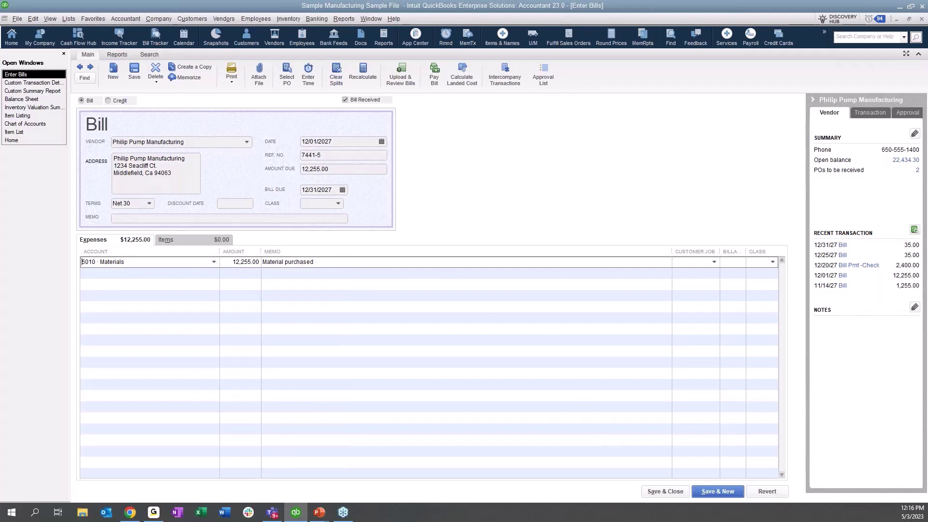
left_click(678, 492)
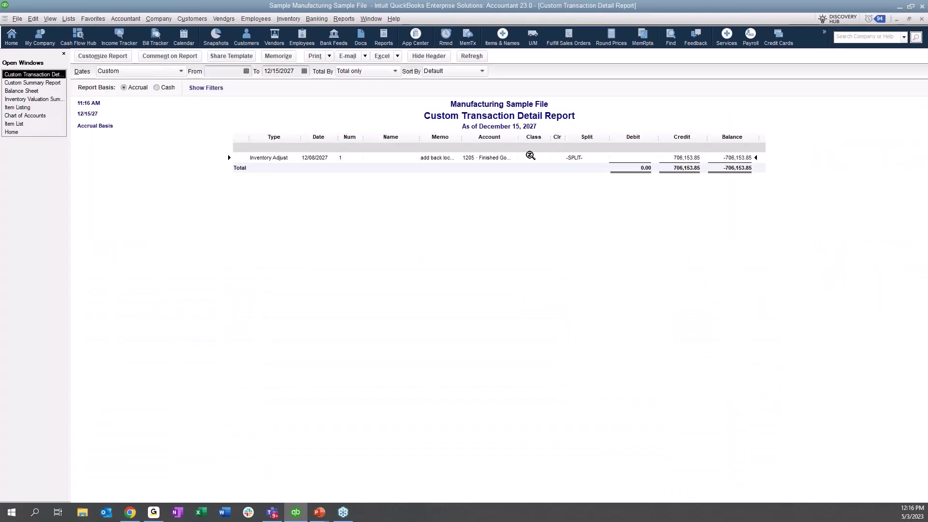
Check the No item amount in the Custom Summary Report and open the 12/08/2027 inventory adjustment from the transaction detail report.
left_click(32, 83)
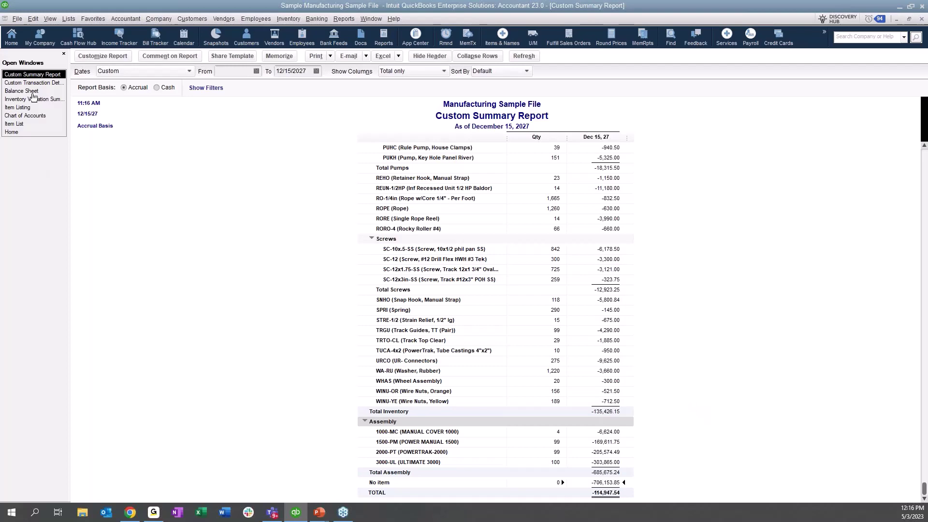
left_click(48, 83)
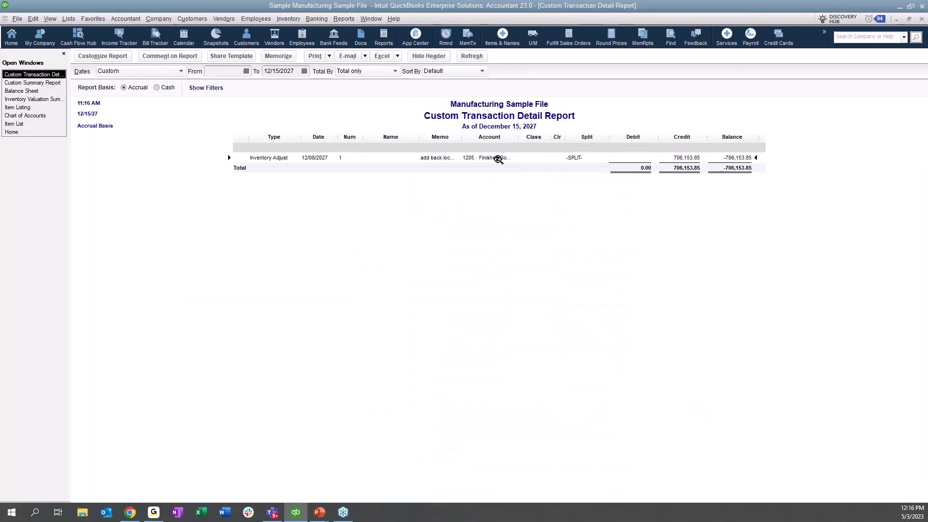
double_click(498, 159)
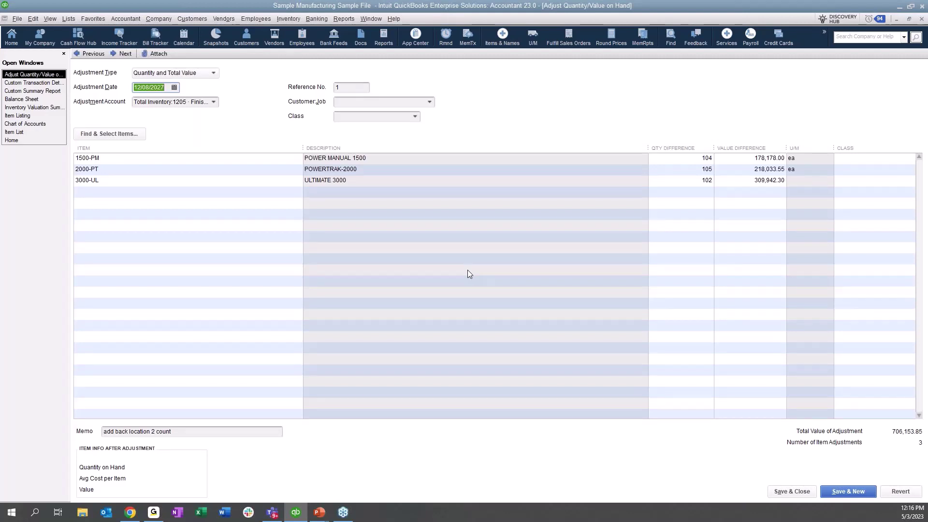
Open the Transaction Journal for the inventory adjustment and widen its Account and Item columns to read the postings.
left_click(346, 19)
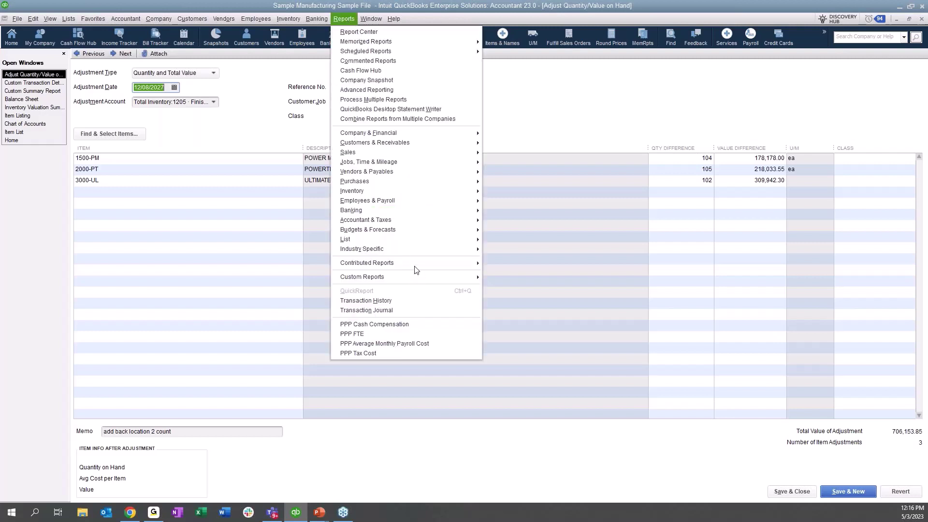
left_click(405, 311)
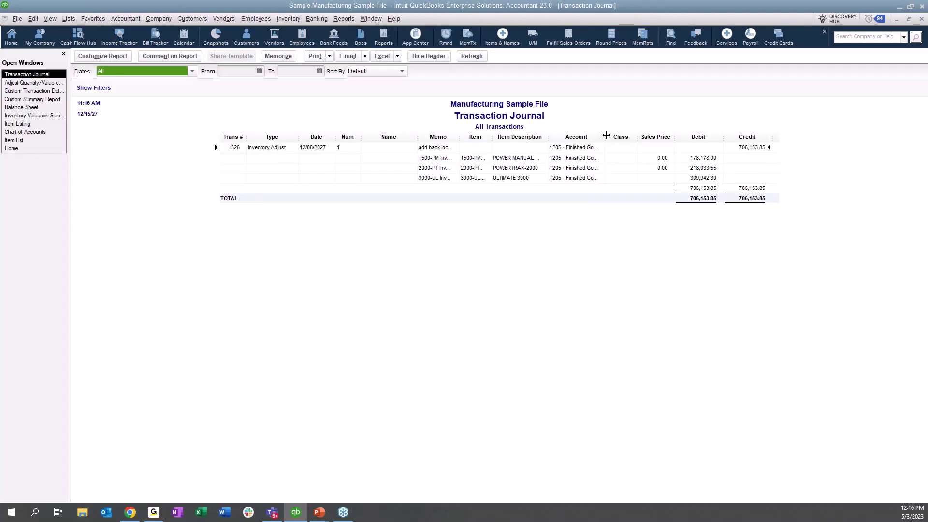
left_click_drag(605, 137, 676, 137)
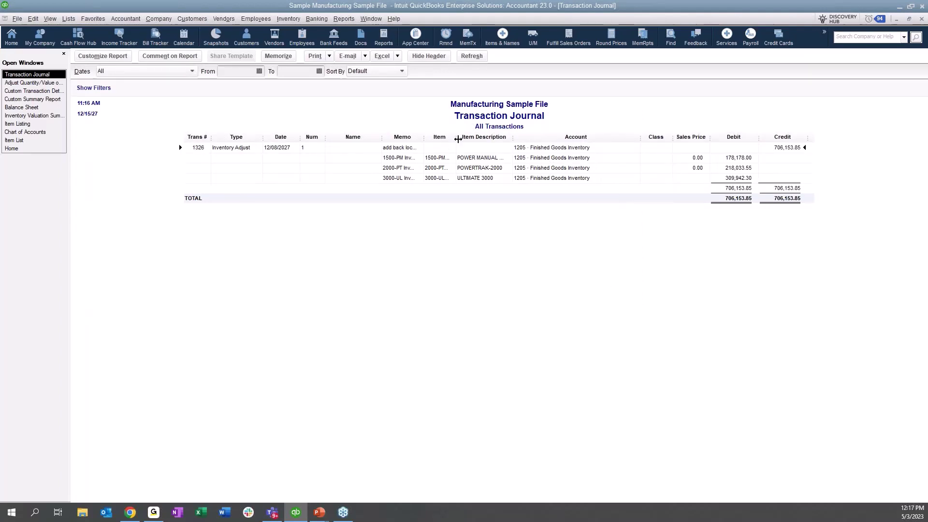
left_click_drag(457, 138, 473, 138)
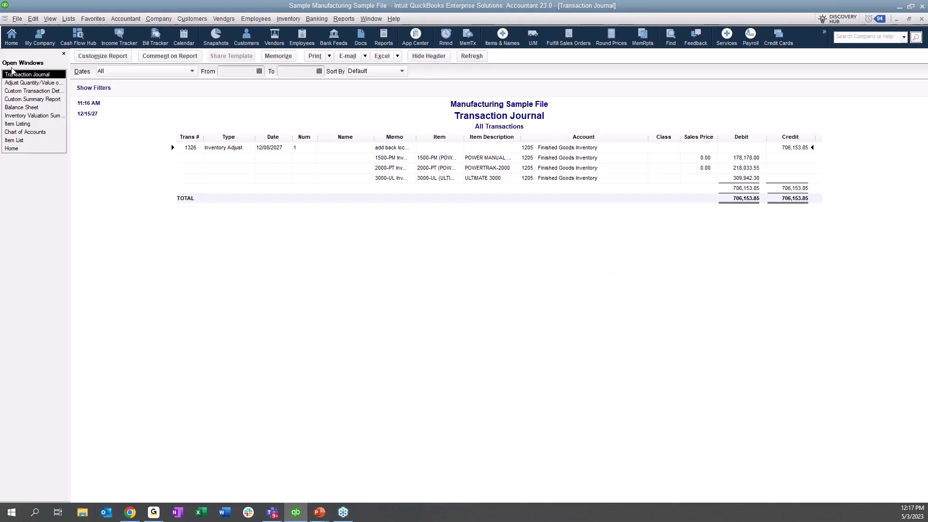
Examine the memo of the inventory adjustment and return to its Transaction Journal.
left_click(29, 83)
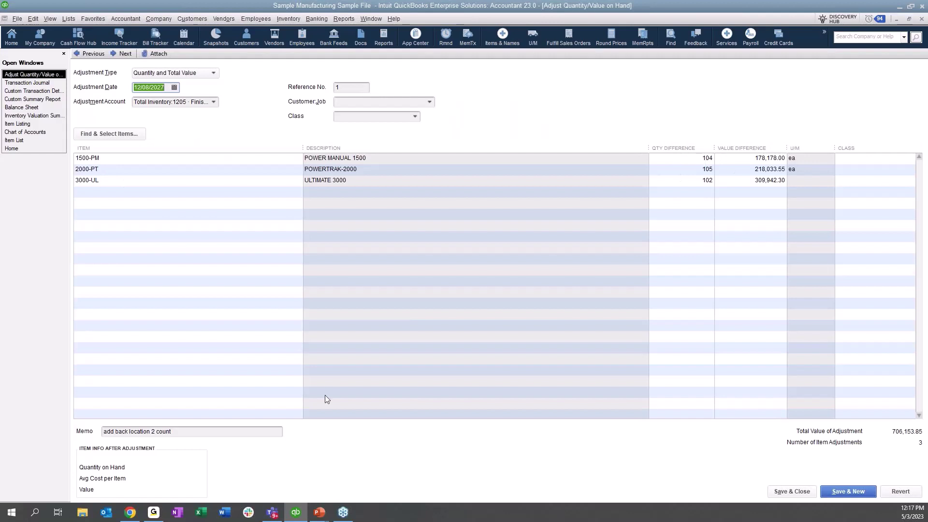
left_click(190, 431)
left_click_drag(190, 431, 99, 432)
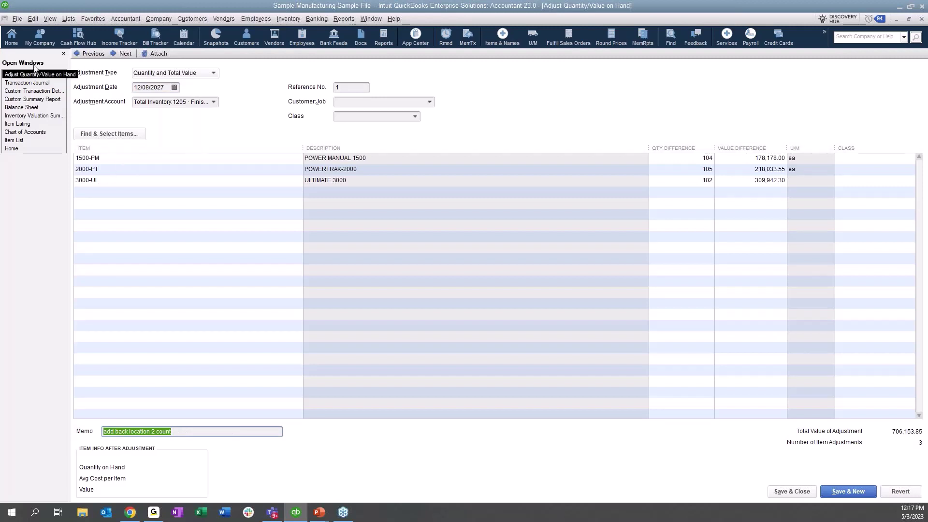
left_click(27, 83)
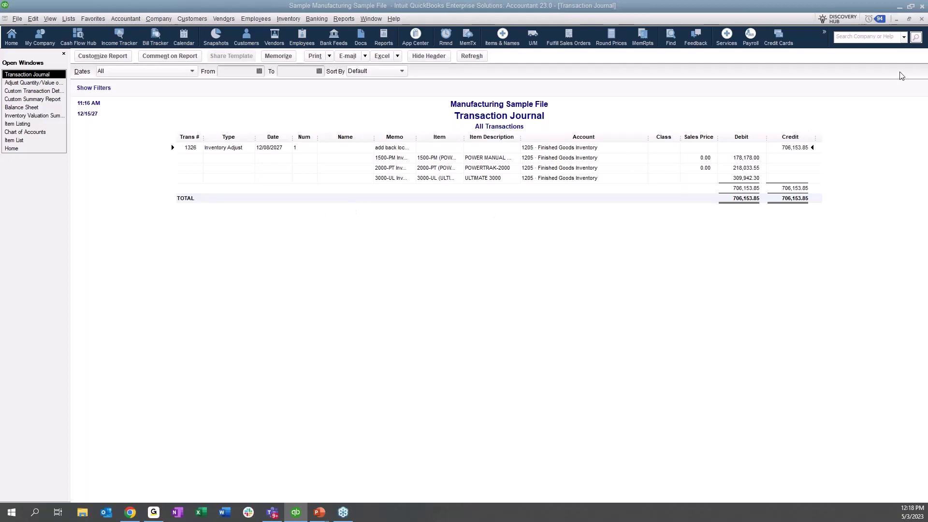
Close the journal, set the inventory adjustment's account to 6999 · Inventory Overages/Shortages, and save and close the adjustment.
key("Escape")
left_click(213, 101)
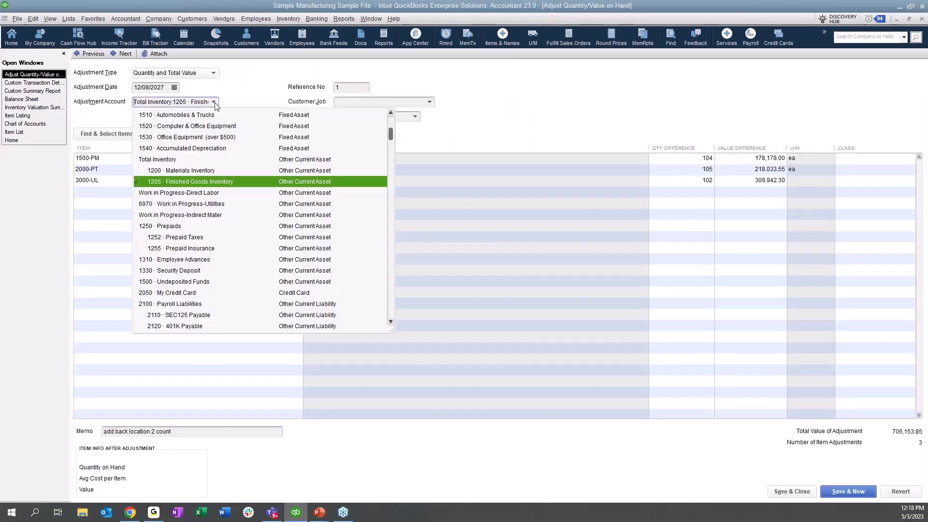
scroll(206, 237, "down", 7)
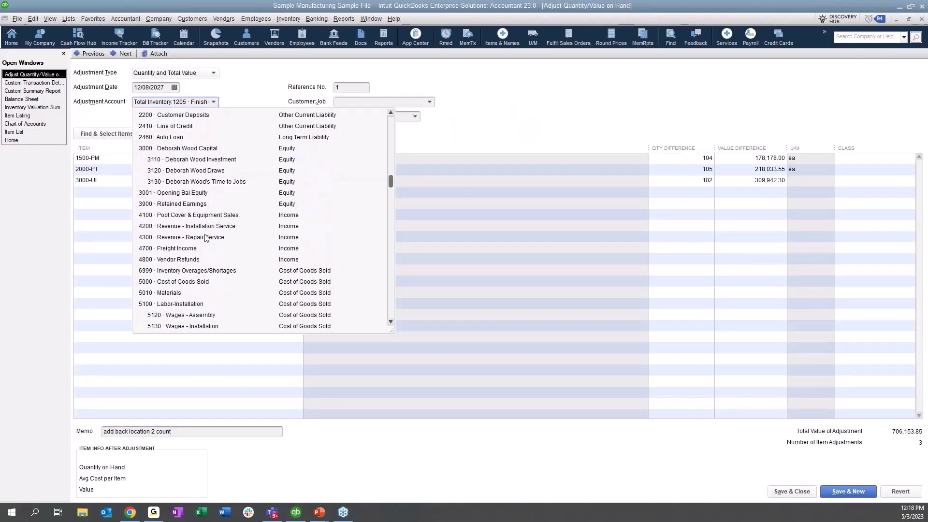
scroll(205, 236, "down", 1)
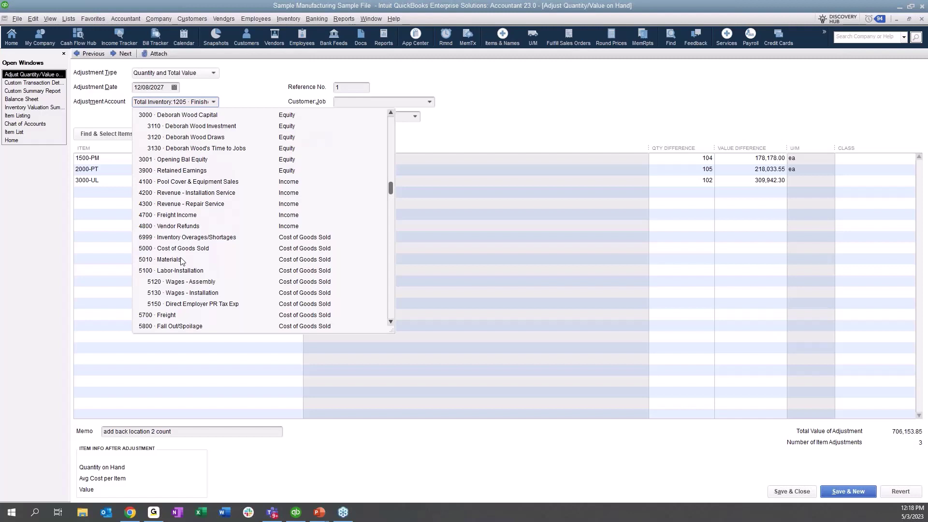
scroll(183, 261, "down", 1)
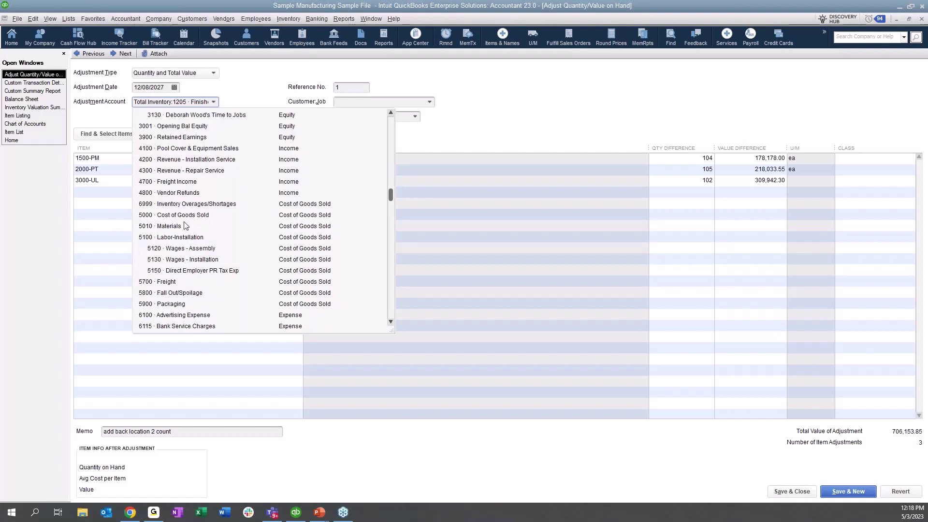
left_click(191, 203)
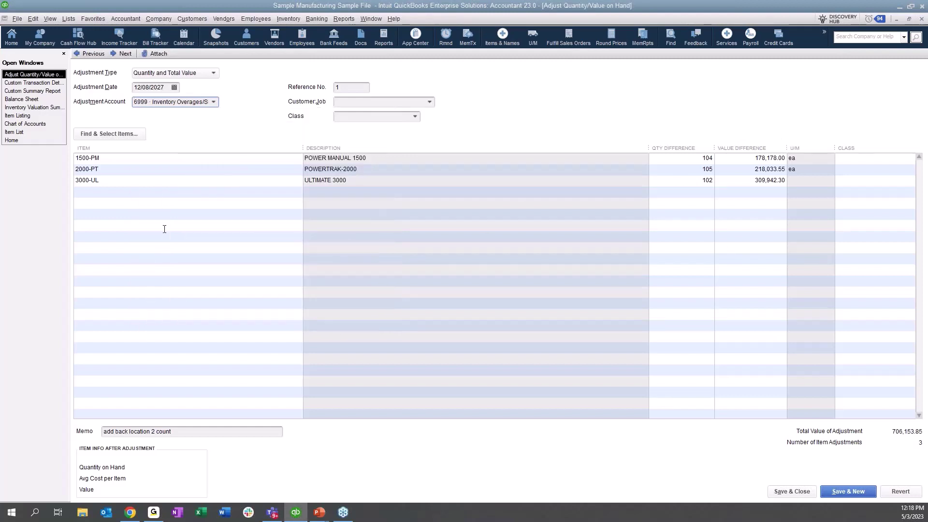
left_click(801, 492)
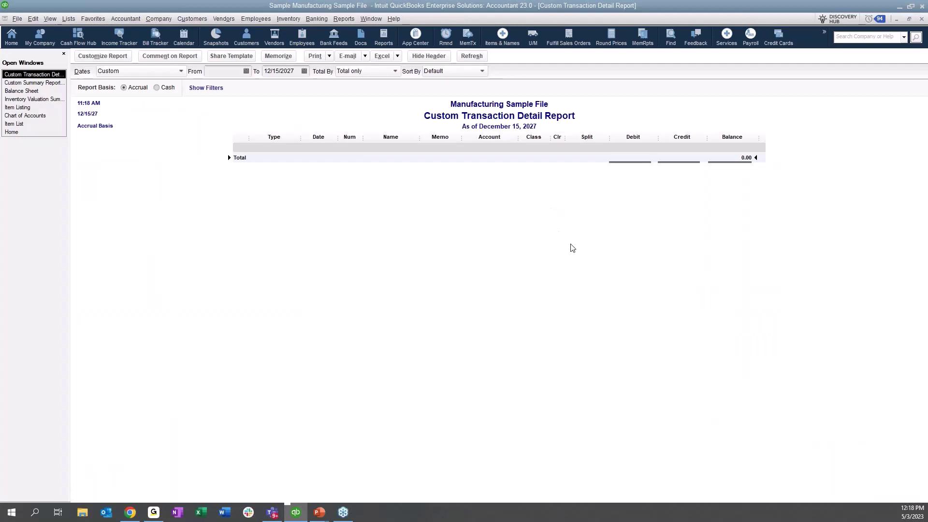
Close the transaction detail report, refresh the Inventory Valuation Summary and compare its asset value with the Balance Sheet's inventory total.
key("Escape")
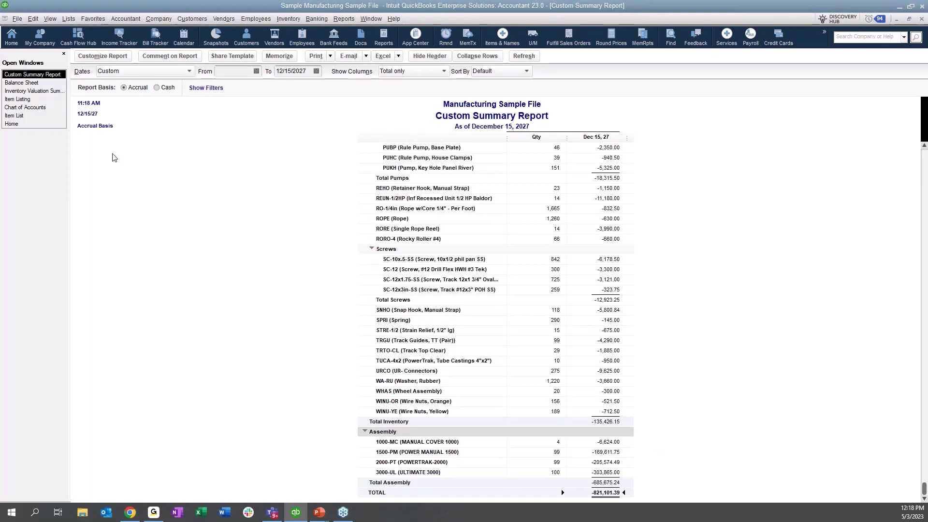
left_click(46, 92)
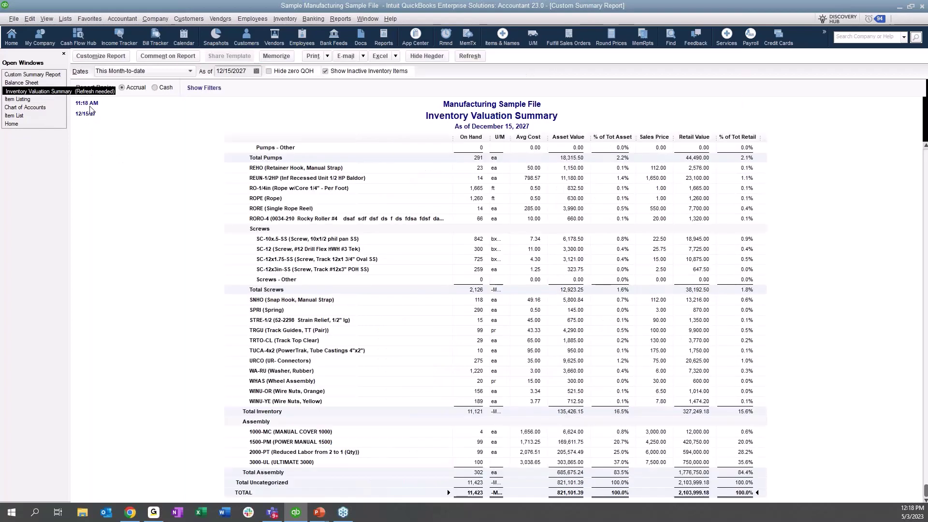
left_click(472, 56)
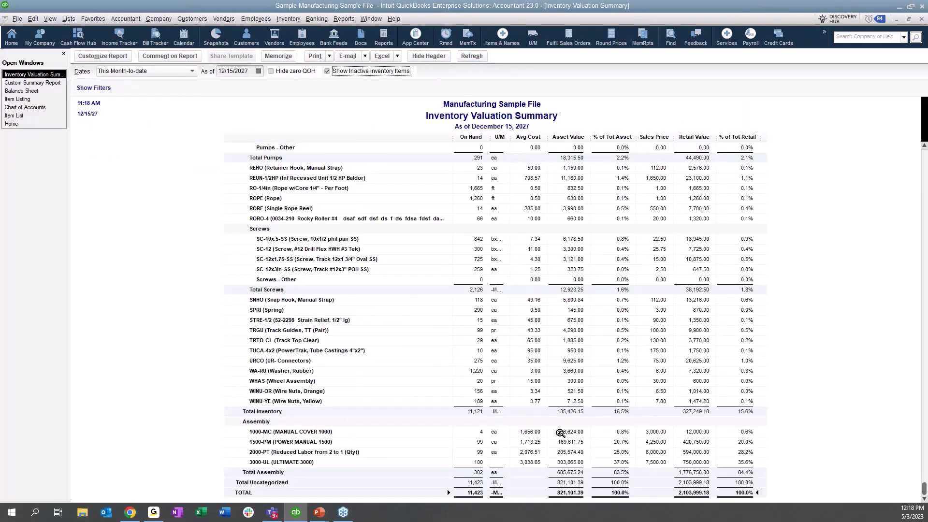
left_click(26, 91)
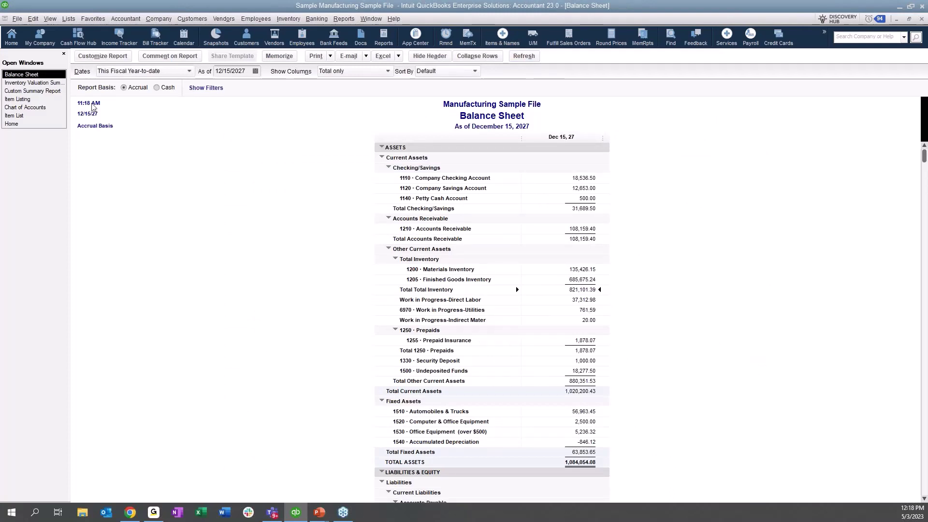
left_click(57, 84)
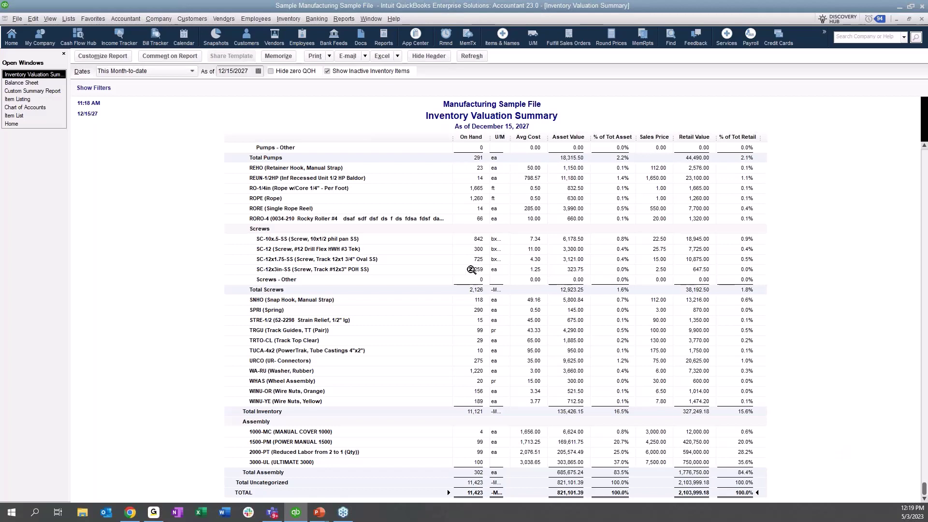
Review 1200 · Materials Inventory in the Chart of Accounts, the asset accounts in the Item Listing, and the Balance Sheet's inventory accounts.
left_click(29, 107)
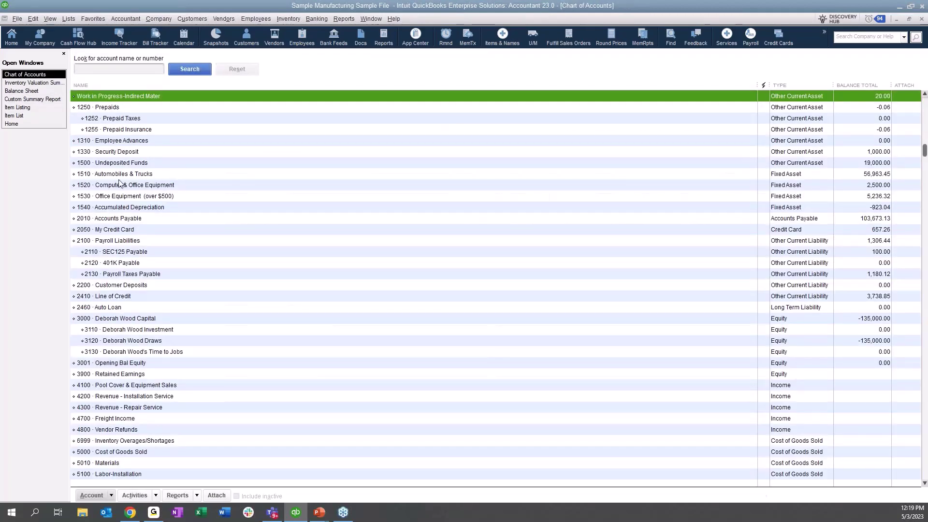
scroll(134, 168, "up", 3)
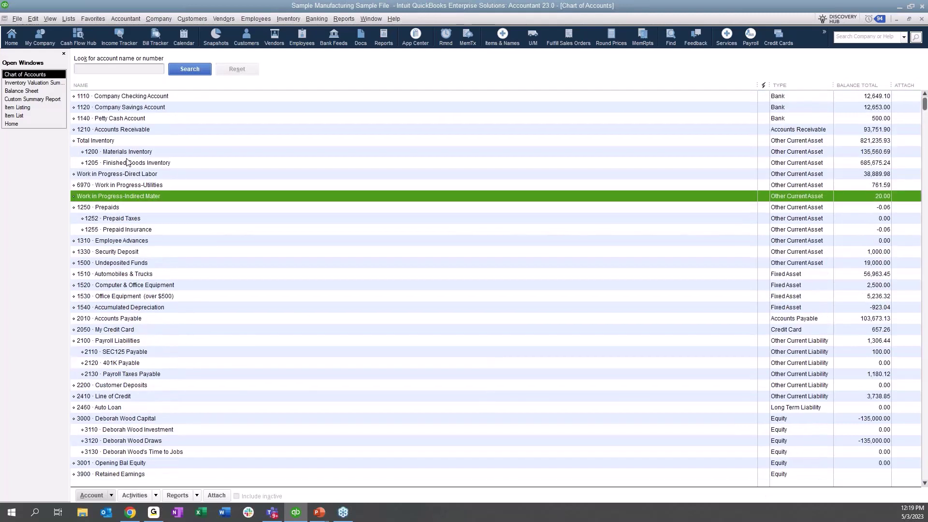
left_click(124, 153)
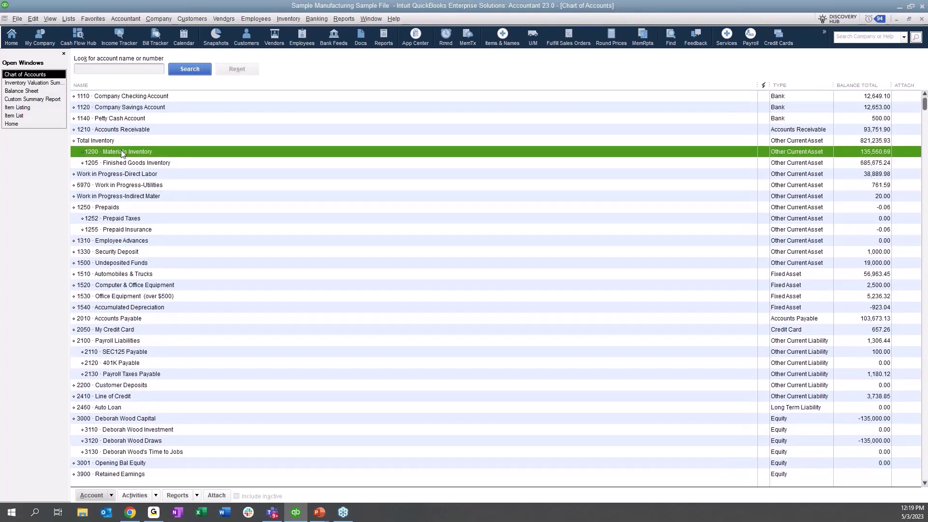
left_click(51, 107)
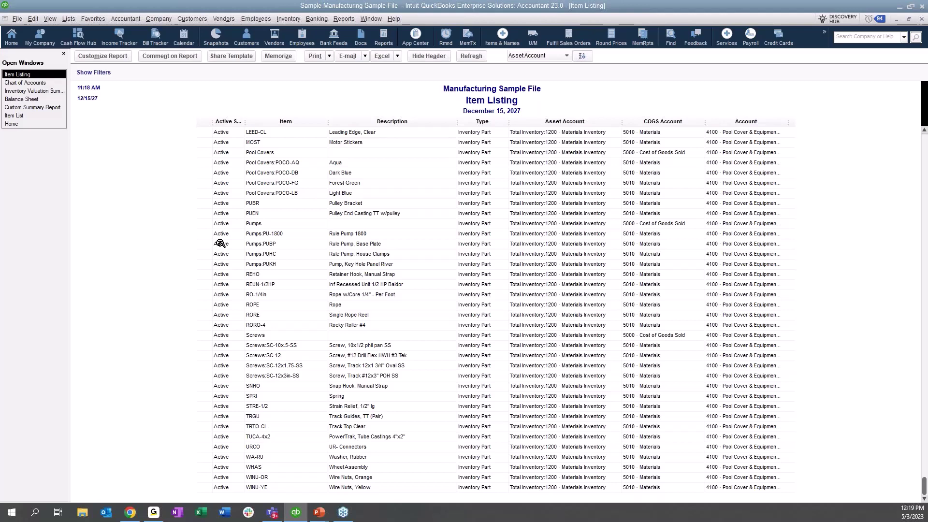
left_click(41, 100)
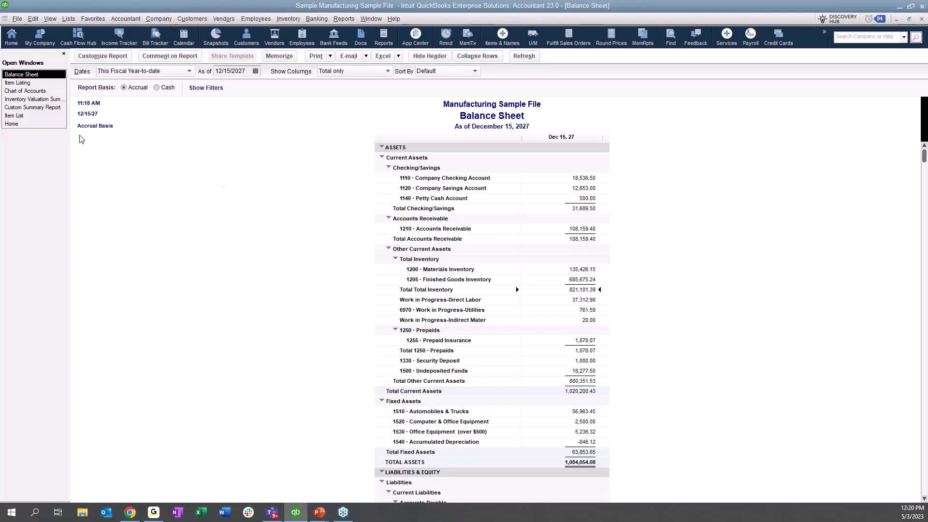
Start a new Inventory Part item from the Item List and review the accounts available for its asset account.
left_click(29, 99)
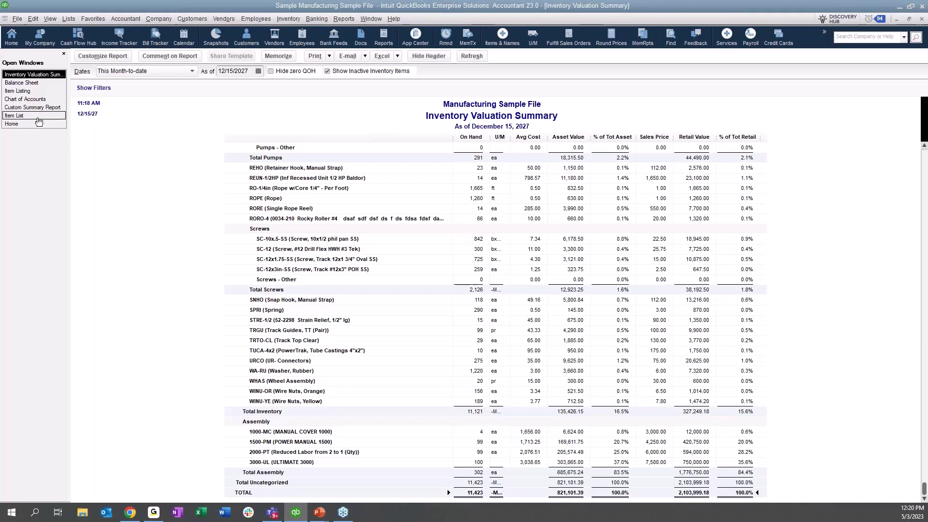
left_click(14, 116)
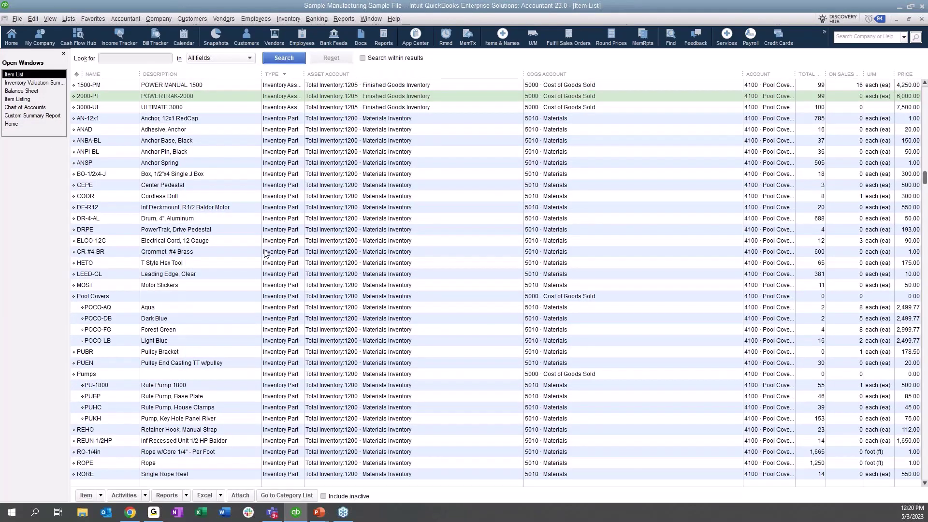
key("ctrl+n")
left_click(93, 93)
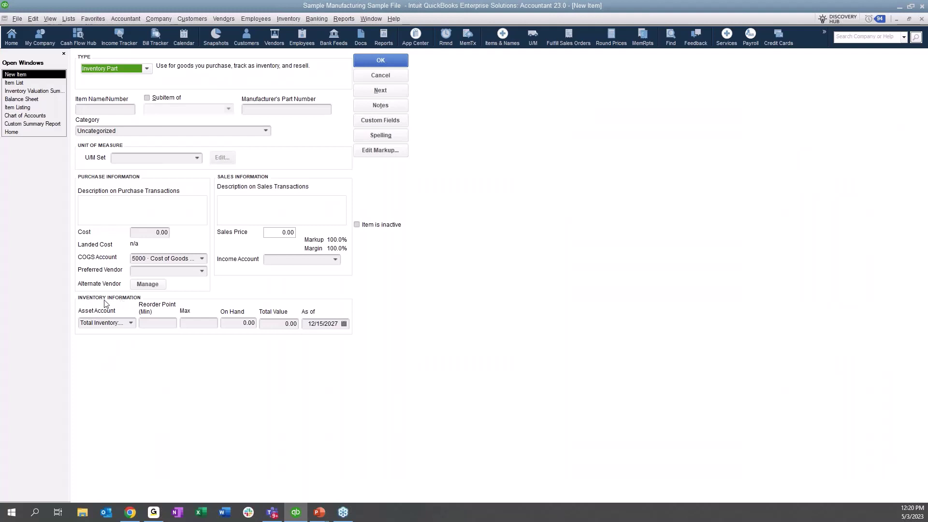
left_click(131, 323)
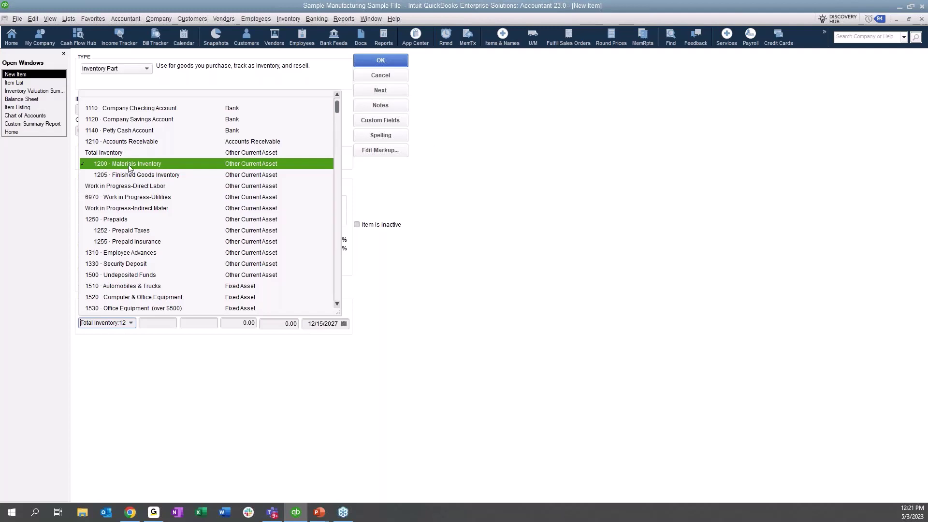
left_click(131, 323)
left_click(130, 323)
left_click(575, 211)
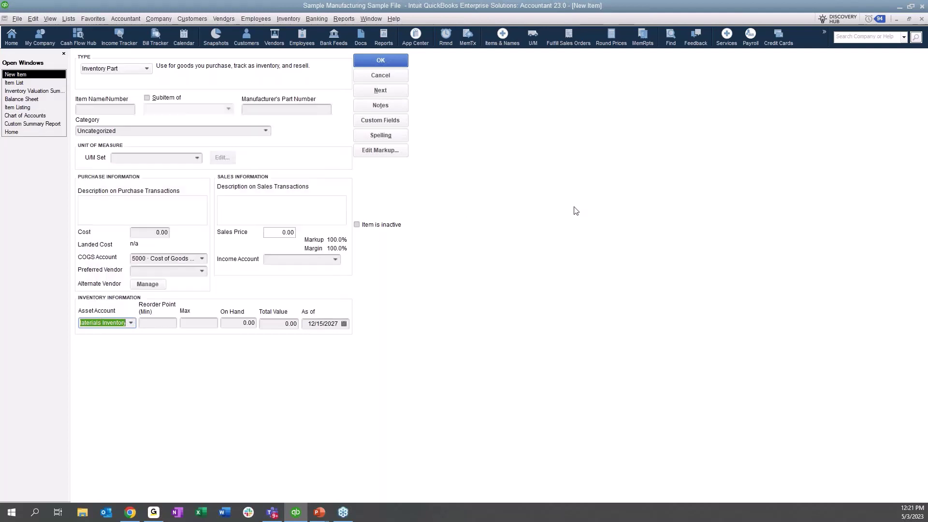
Review the account choices for the new inventory part's COGS account and income account.
left_click(203, 258)
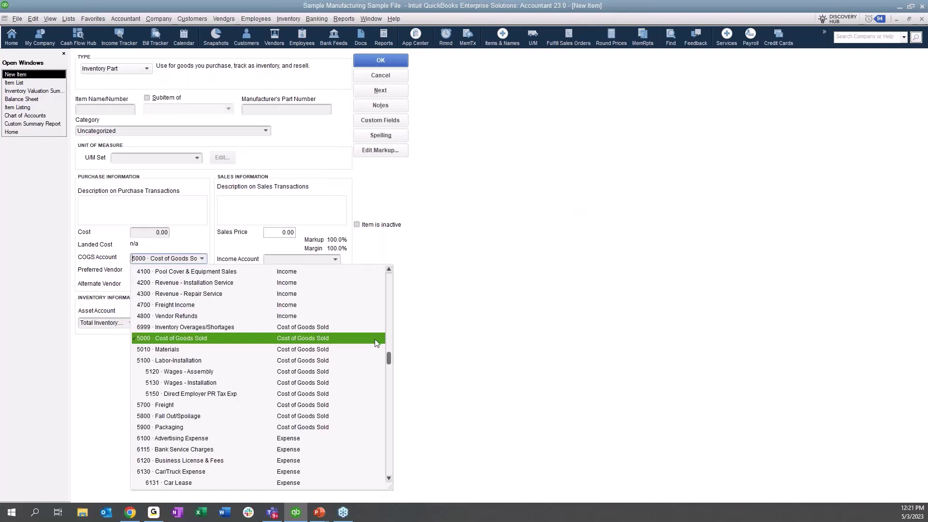
left_click(476, 326)
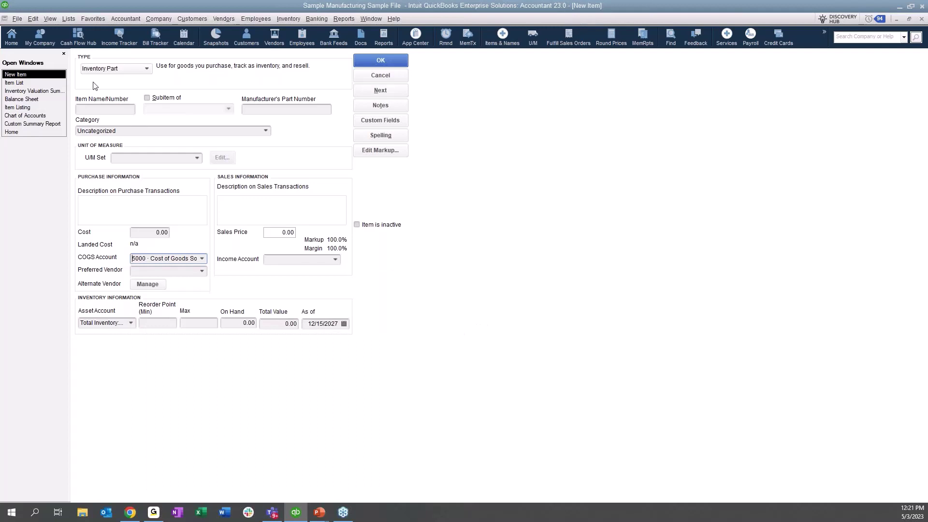
left_click(335, 259)
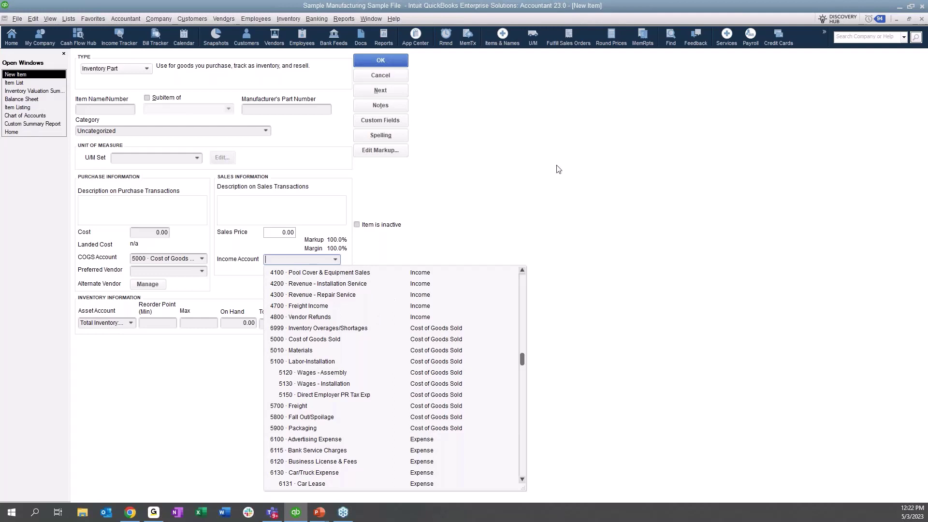
left_click(579, 127)
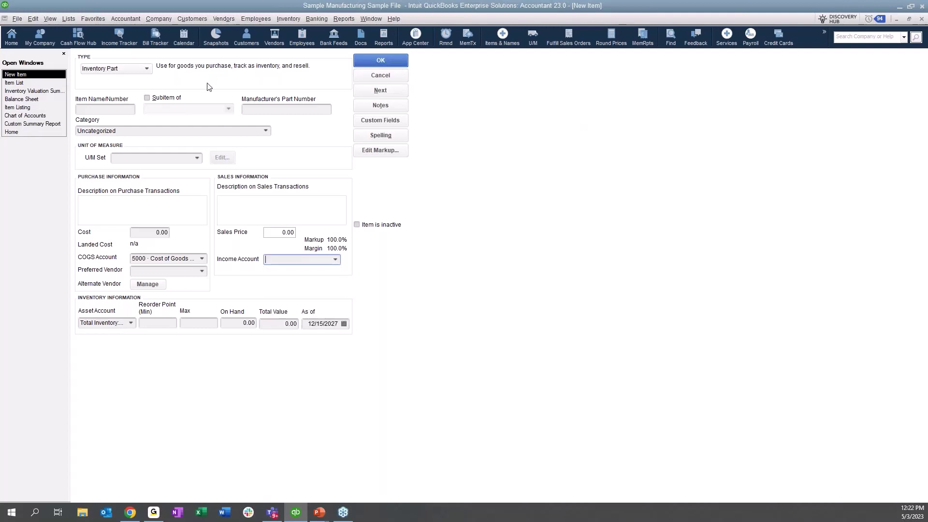
Switch the new item's type to Inventory Assembly to view its default accounts, and cancel the new item.
left_click(143, 71)
left_click(123, 105)
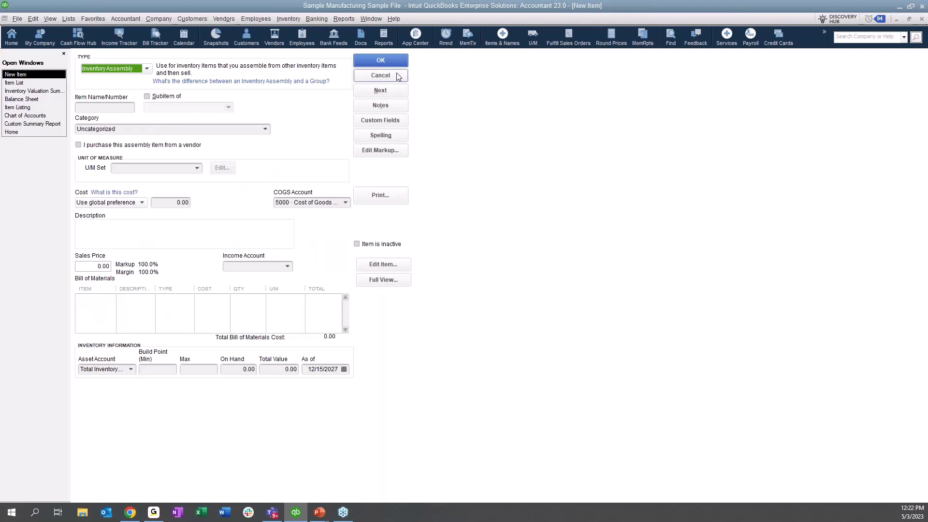
left_click(374, 76)
Exclude inactive inventory items from the Inventory Valuation Summary, check the Balance Sheet, and include the inactive items again.
left_click(43, 84)
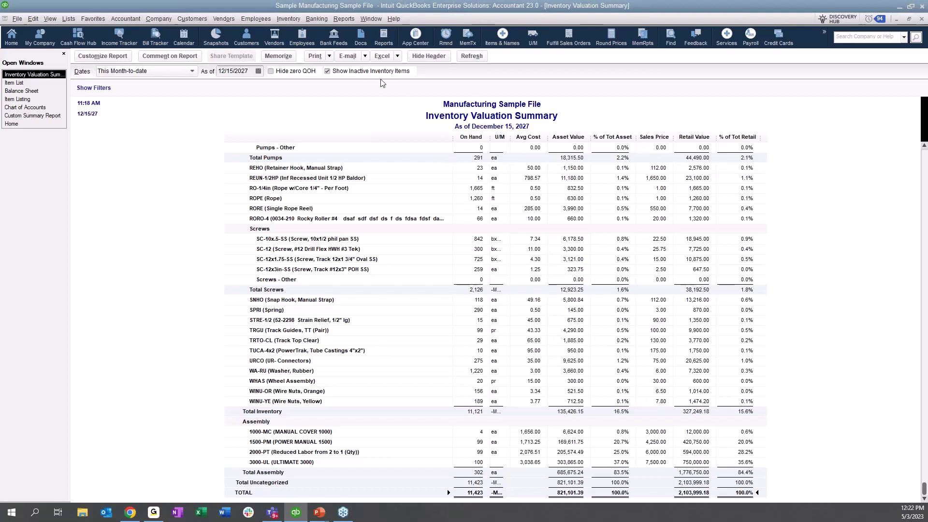
left_click(327, 71)
left_click(43, 90)
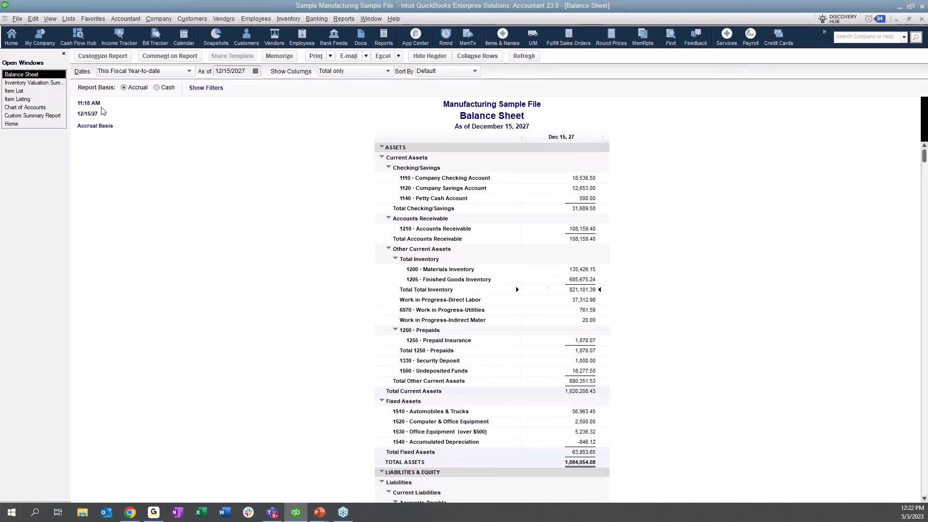
left_click(34, 83)
left_click(372, 73)
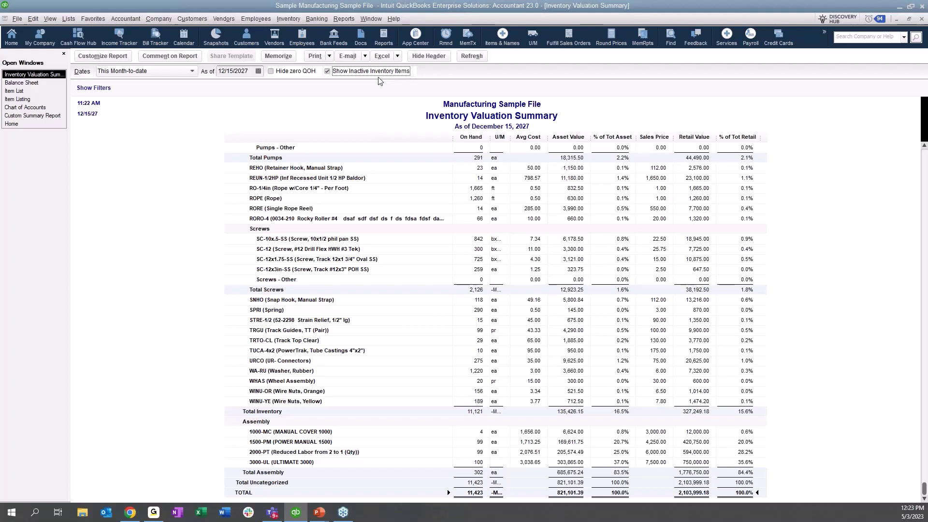
Set the Inventory Valuation Summary's as-of date to 11/01/2027 and refresh the report.
left_click(259, 72)
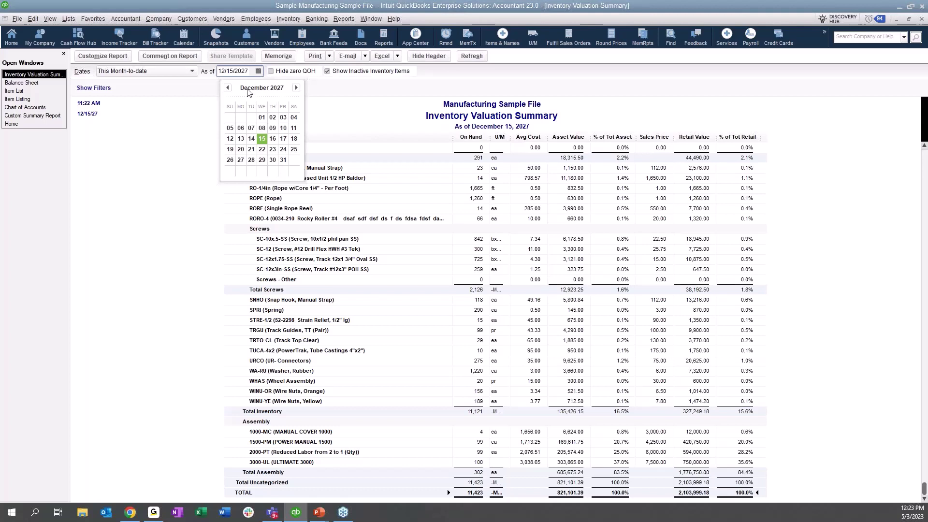
left_click(227, 88)
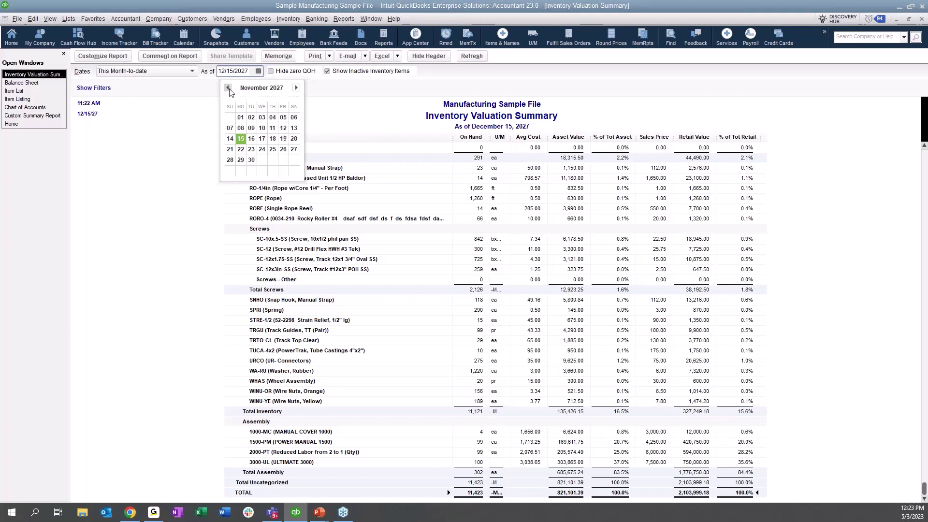
left_click(240, 118)
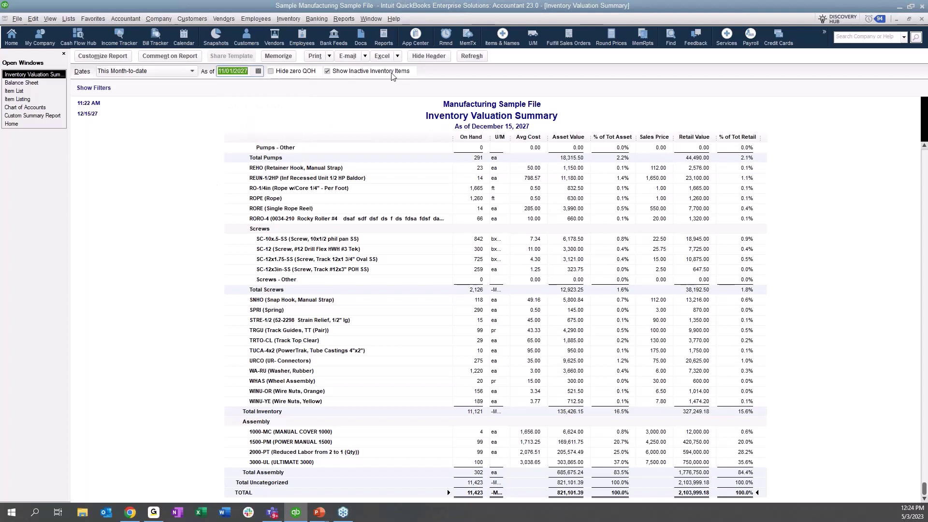
left_click(471, 56)
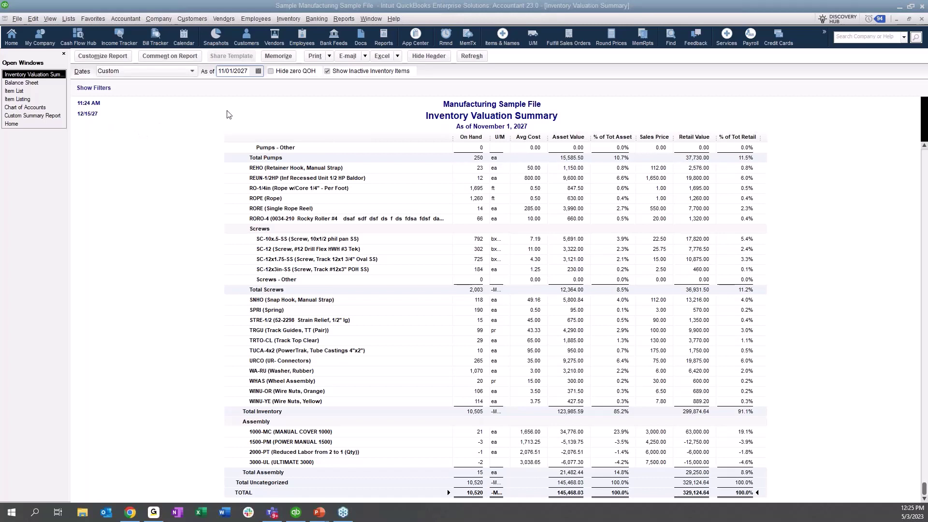
Create a custom summary report with a blank From date, rows by Item detail, and columns for both amount and quantity.
left_click(345, 20)
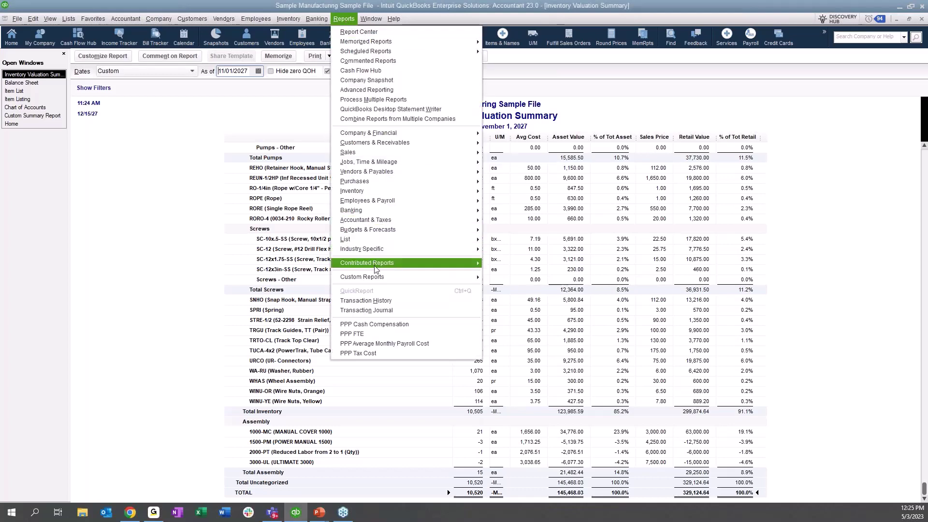
mouse_move(376, 281)
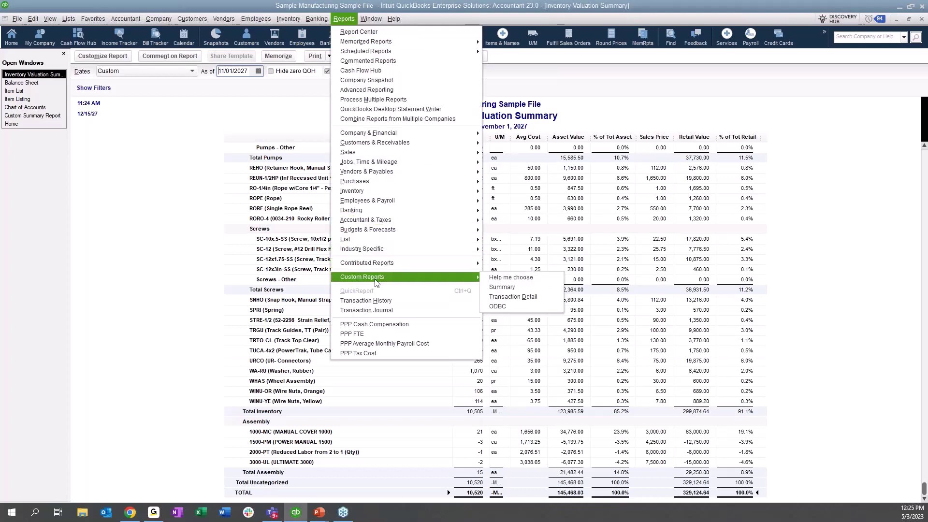
left_click(502, 288)
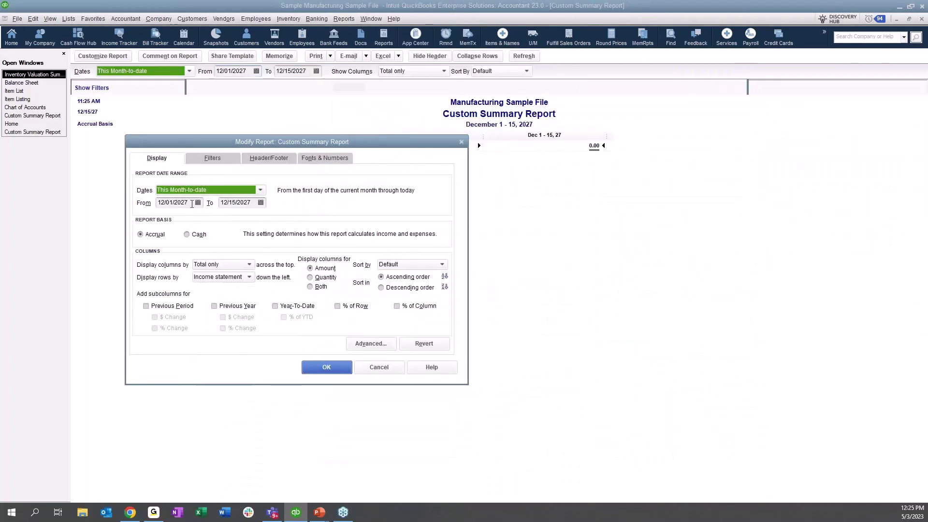
left_click(152, 203)
key("Delete")
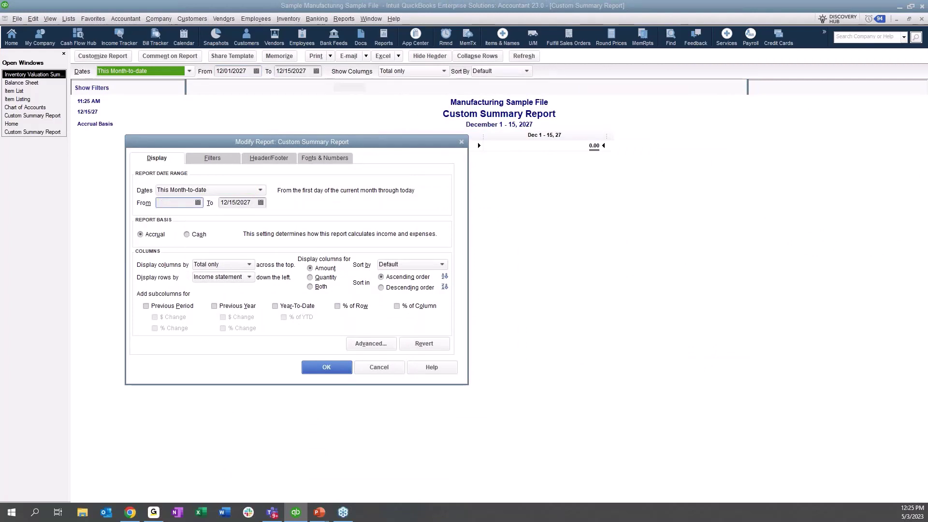
left_click(232, 278)
left_click(233, 278)
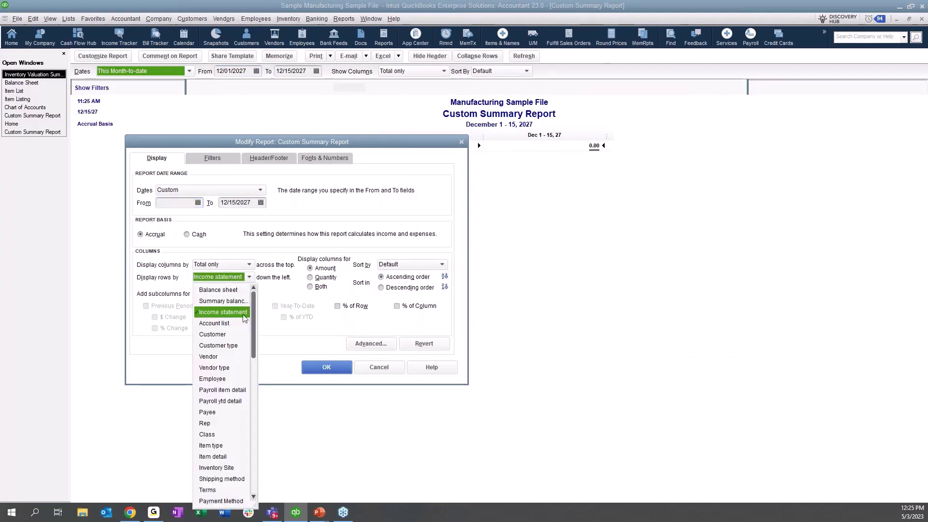
left_click(222, 458)
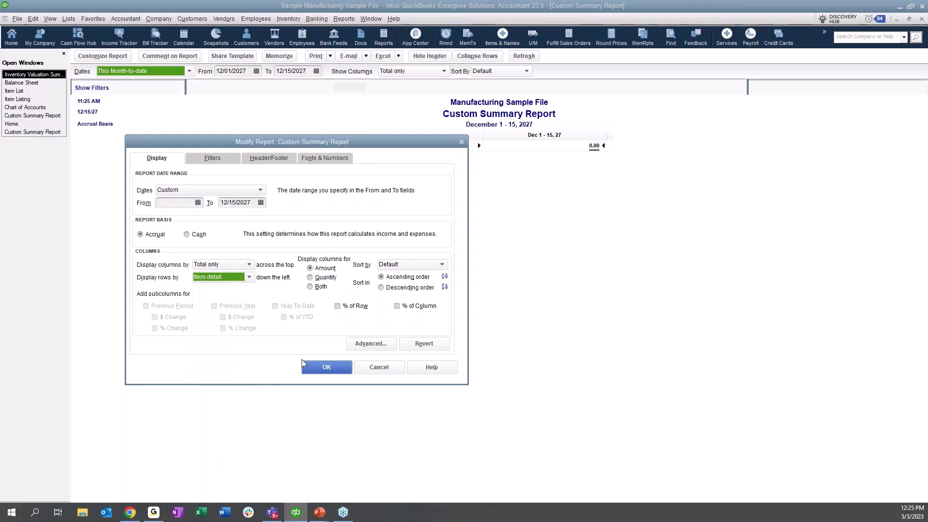
left_click(319, 287)
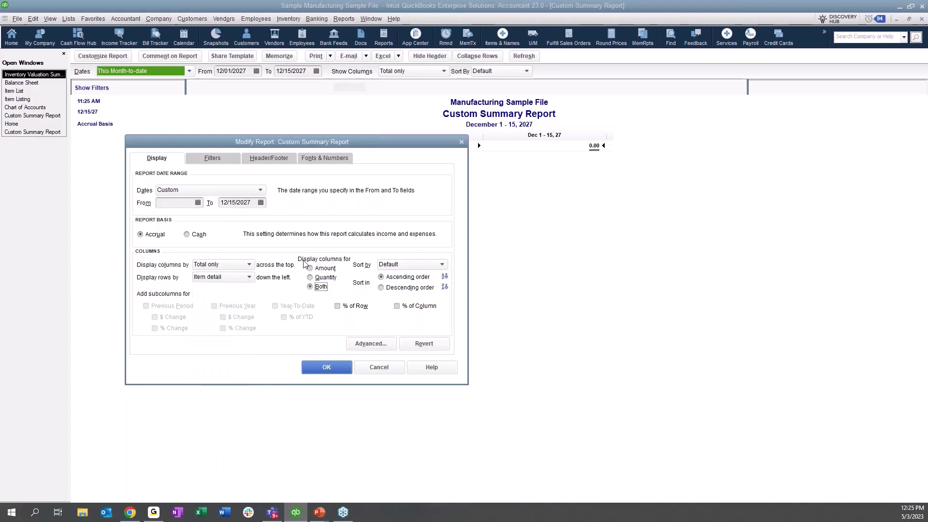
Filter the custom summary report to Total Inventory, 1200 · Materials Inventory and 1205 · Finished Goods Inventory, and generate it.
left_click(222, 157)
left_click(366, 200)
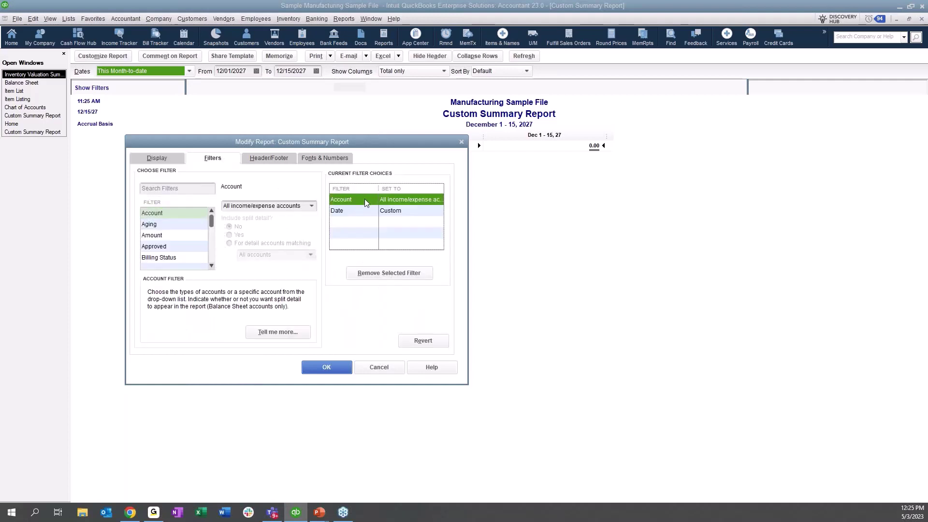
left_click(311, 206)
scroll(294, 232, "up", 3)
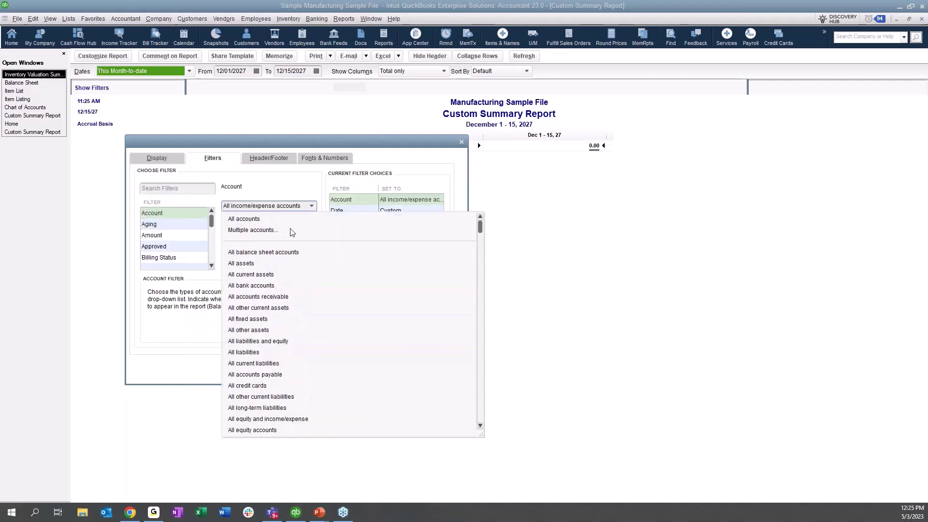
left_click(292, 230)
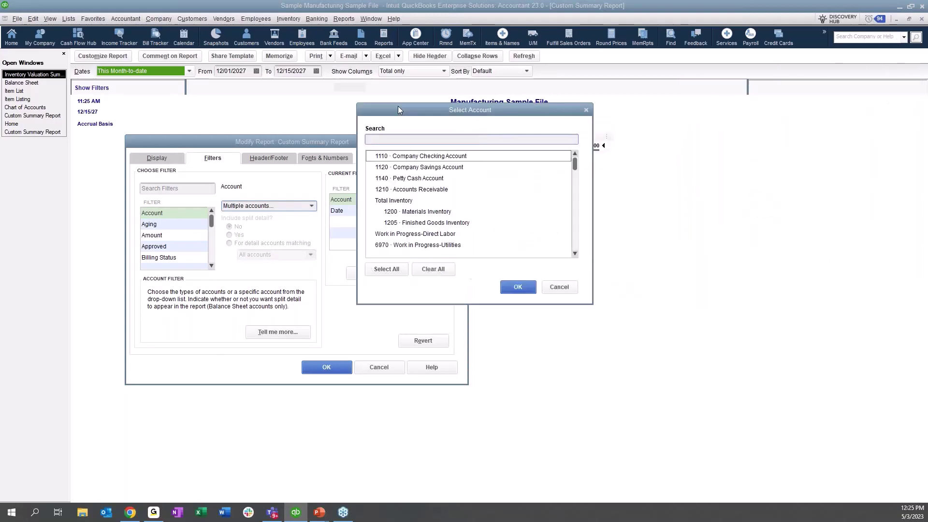
left_click(307, 199)
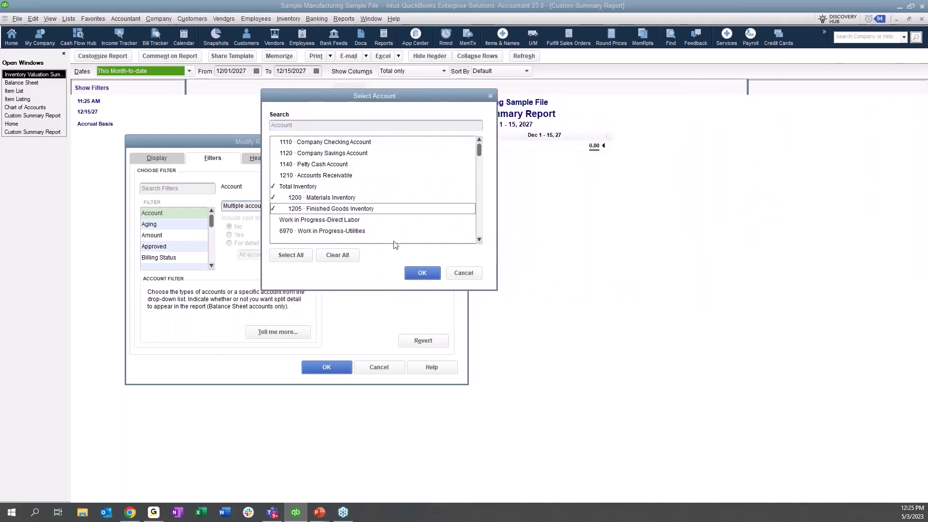
left_click(418, 272)
left_click(344, 372)
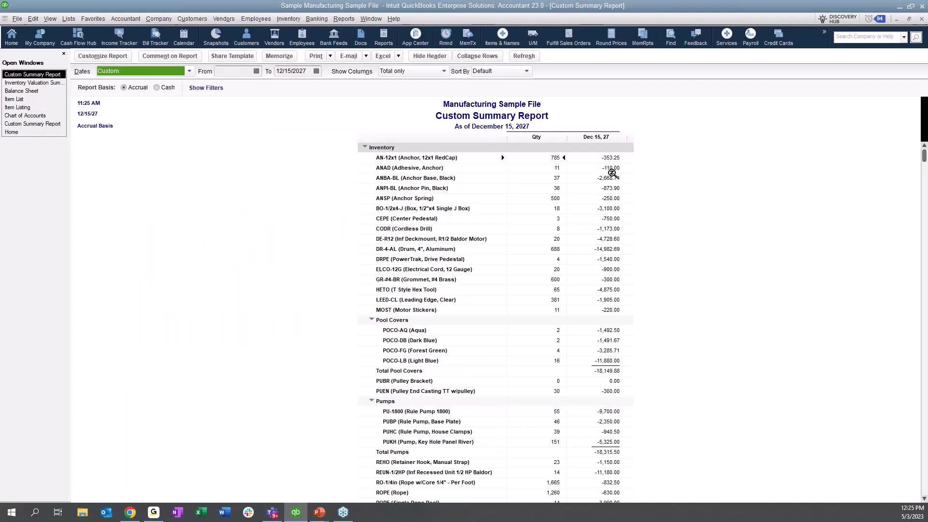
Compare the custom report's inventory and assembly totals with the Balance Sheet and the Inventory Valuation Summary.
left_click(21, 92)
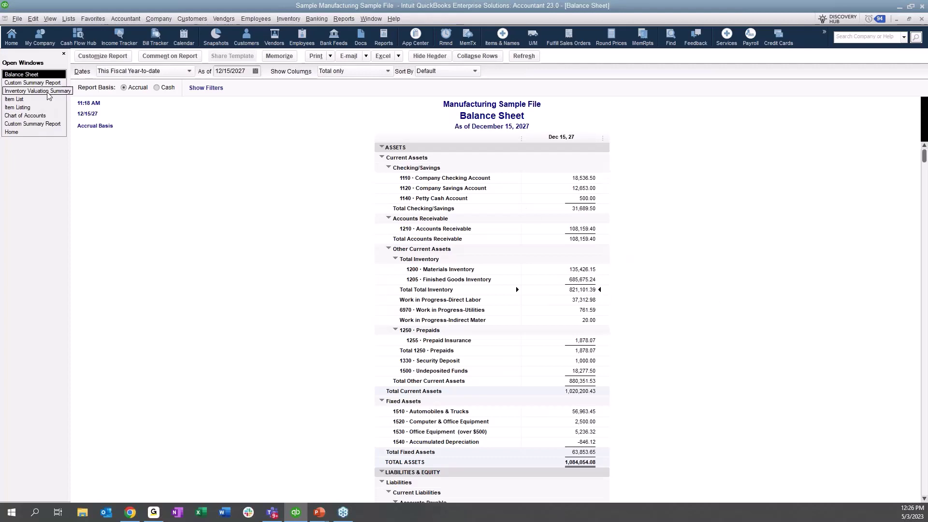
left_click(32, 82)
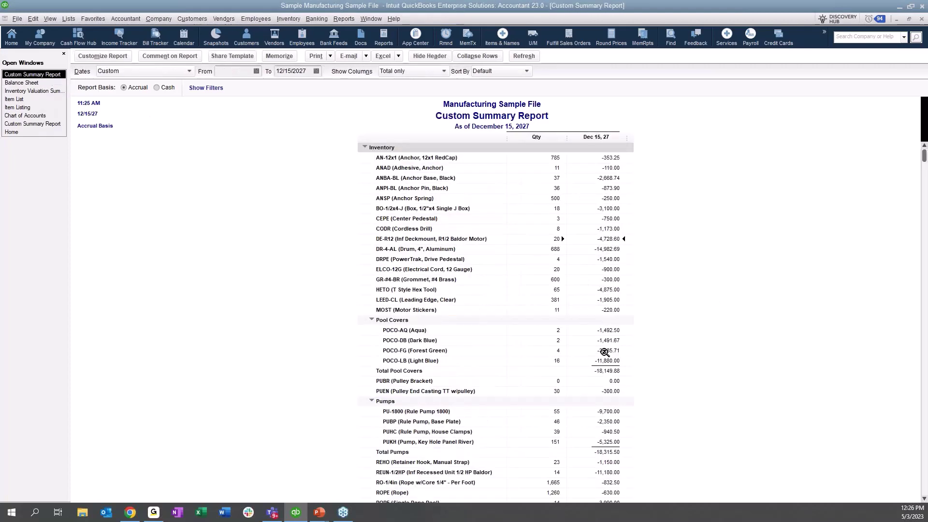
scroll(589, 348, "down", 6)
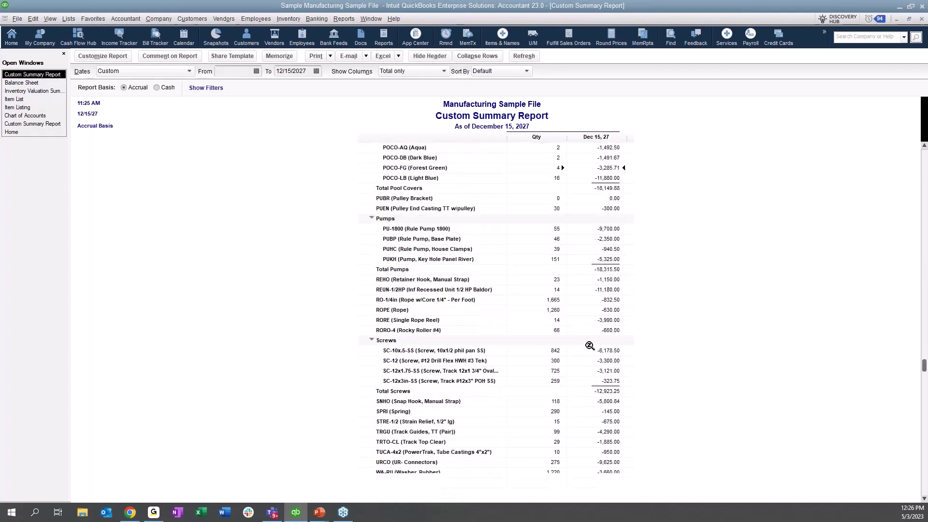
scroll(590, 346, "down", 3)
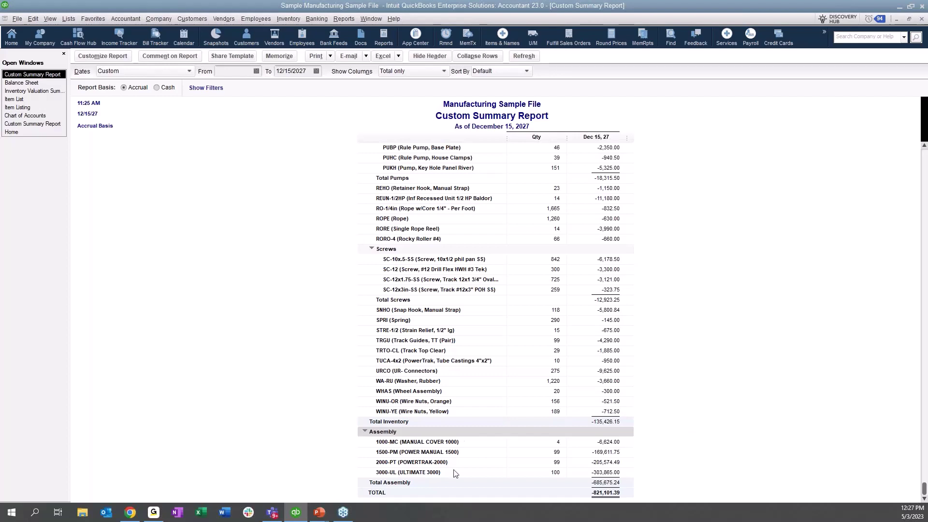
left_click(605, 483)
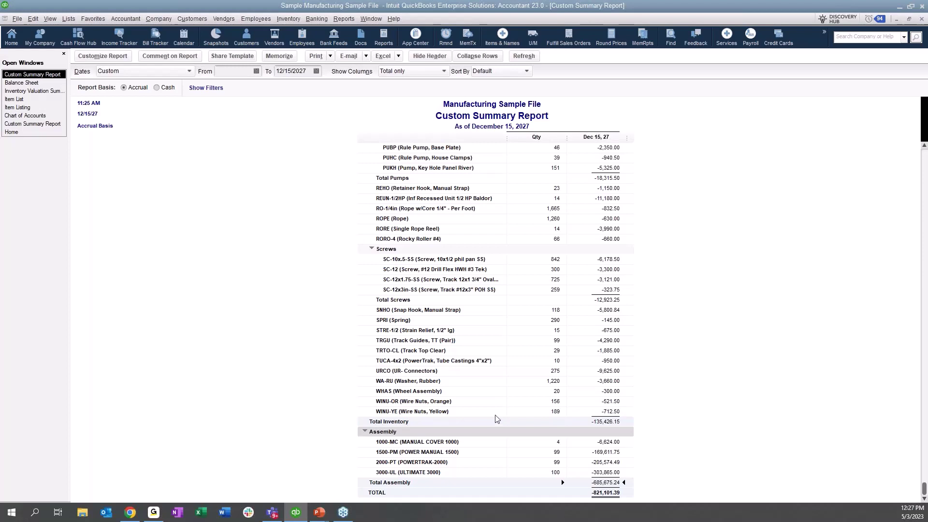
left_click(608, 424)
left_click(47, 91)
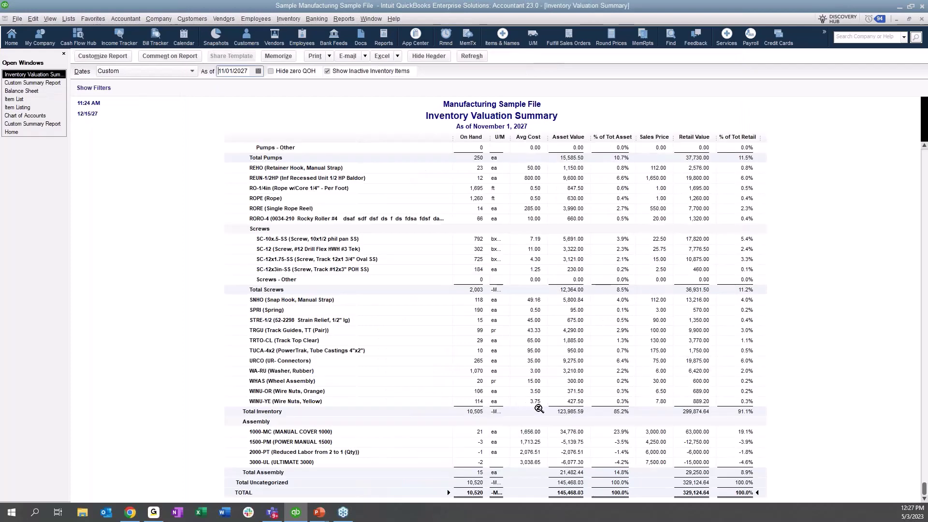
Check the Total Inventory and Total Assembly rows, set the Inventory Valuation Summary's as-of date to 12/15/2027, and refresh the report.
left_click(564, 411)
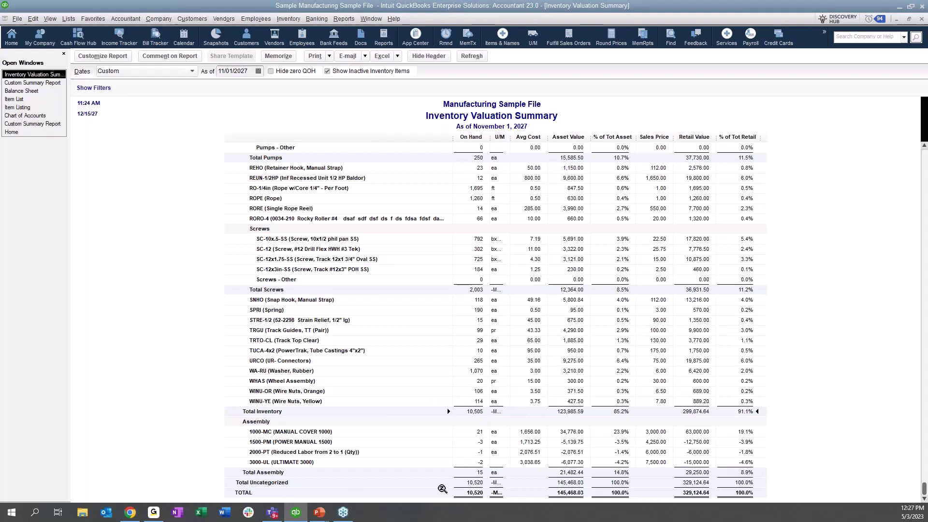
left_click(568, 472)
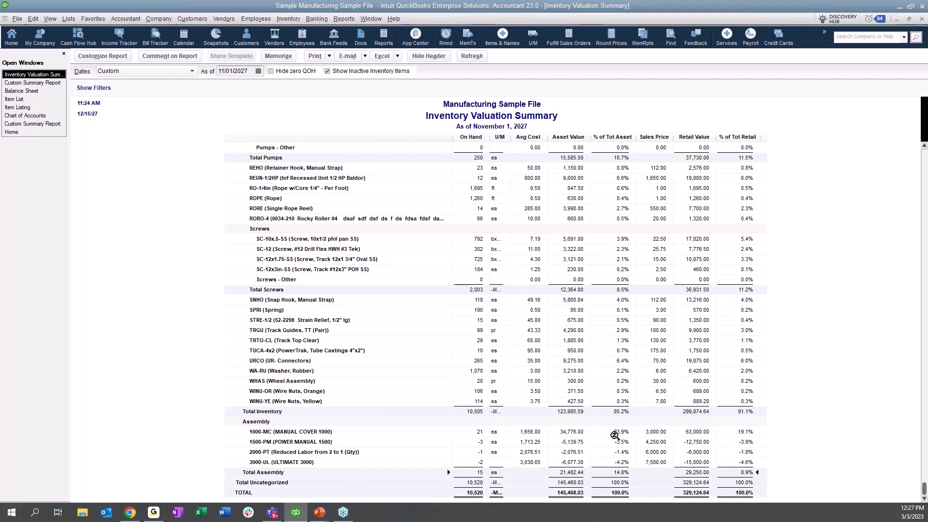
left_click(259, 71)
left_click(296, 88)
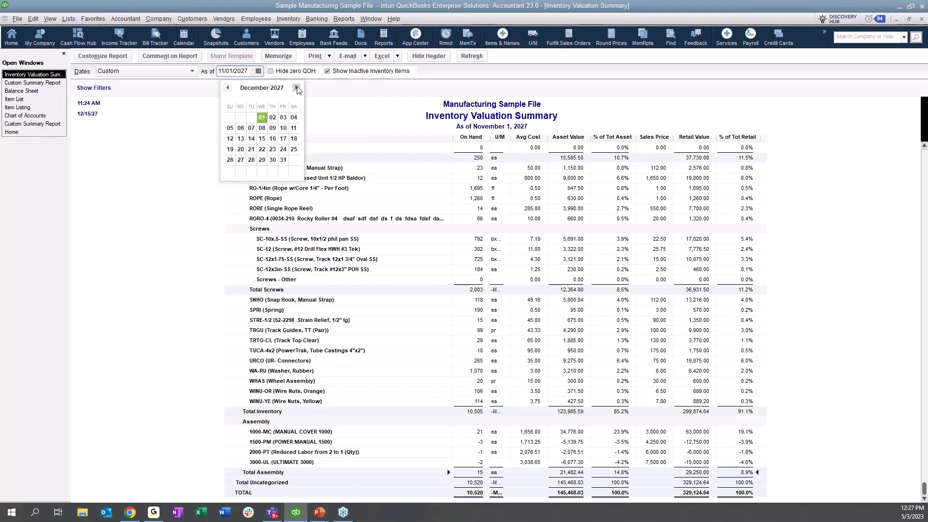
left_click(262, 138)
left_click(471, 56)
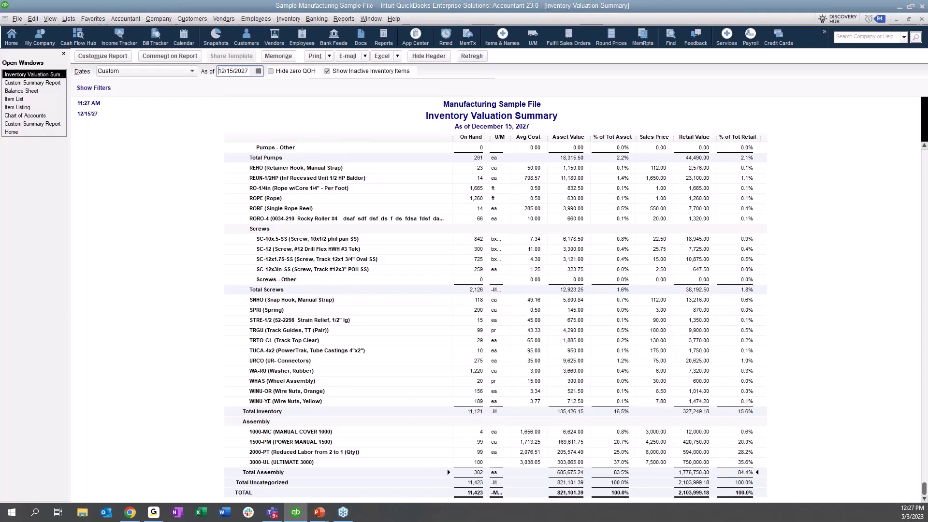
Compare the refreshed Inventory Valuation Summary's Total Inventory and Total Assembly asset values with the totals in the custom summary report.
left_click(566, 411)
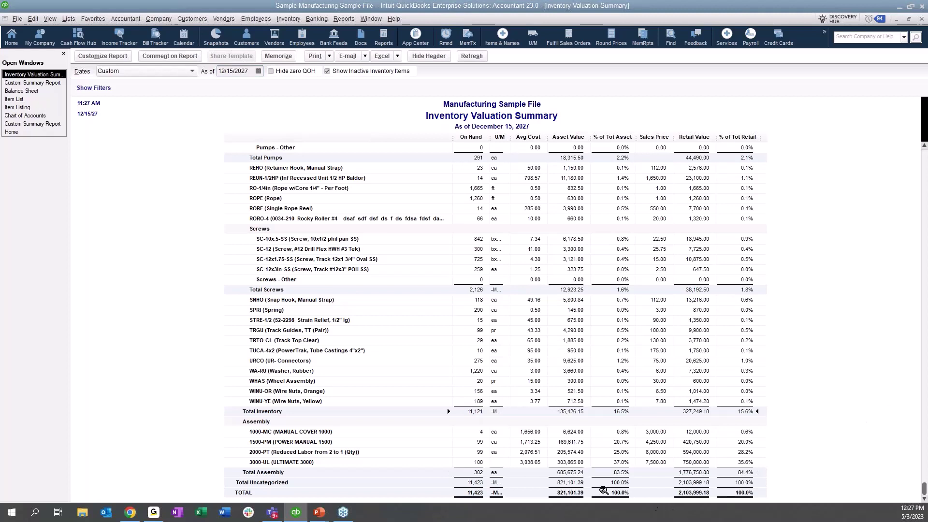
left_click(567, 473)
left_click(25, 86)
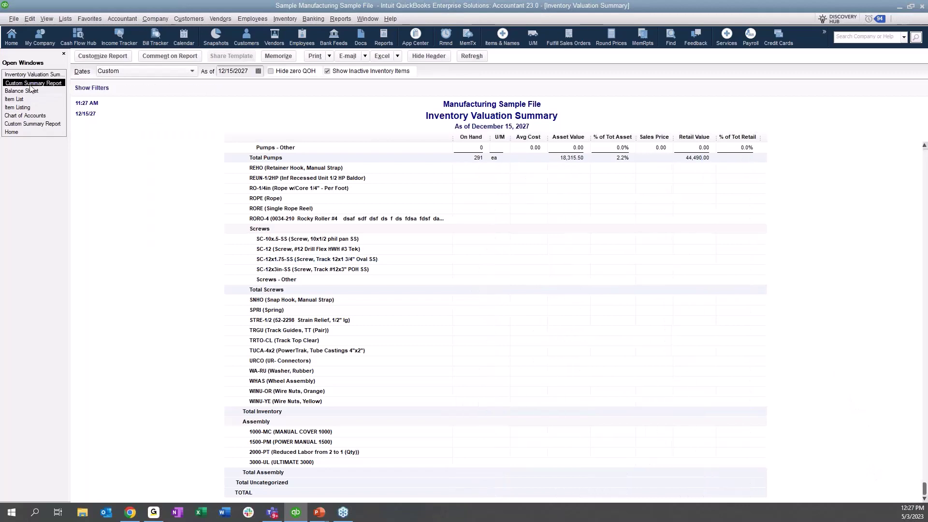
left_click(610, 481)
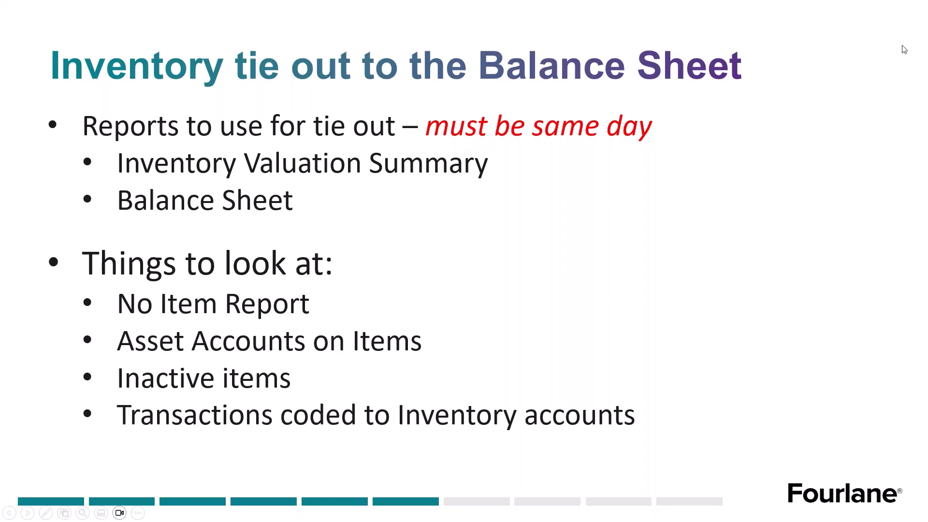
key("Right")
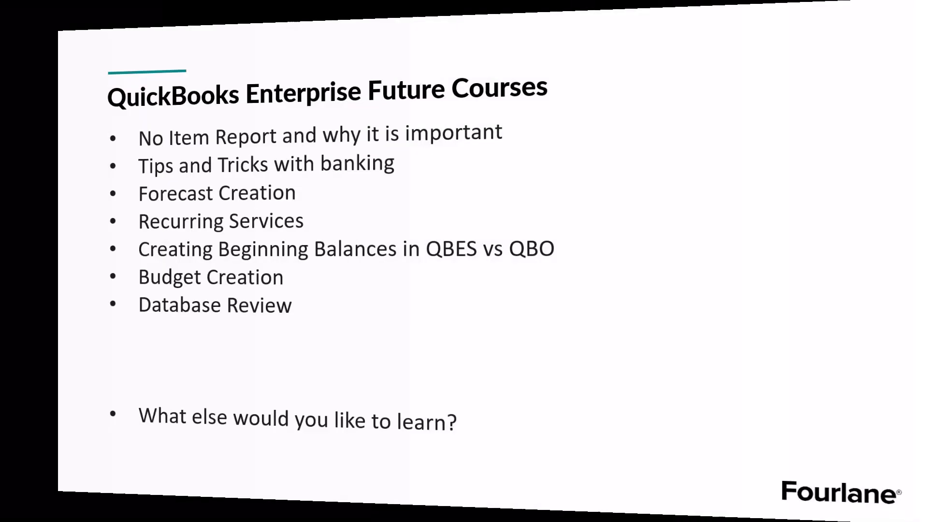